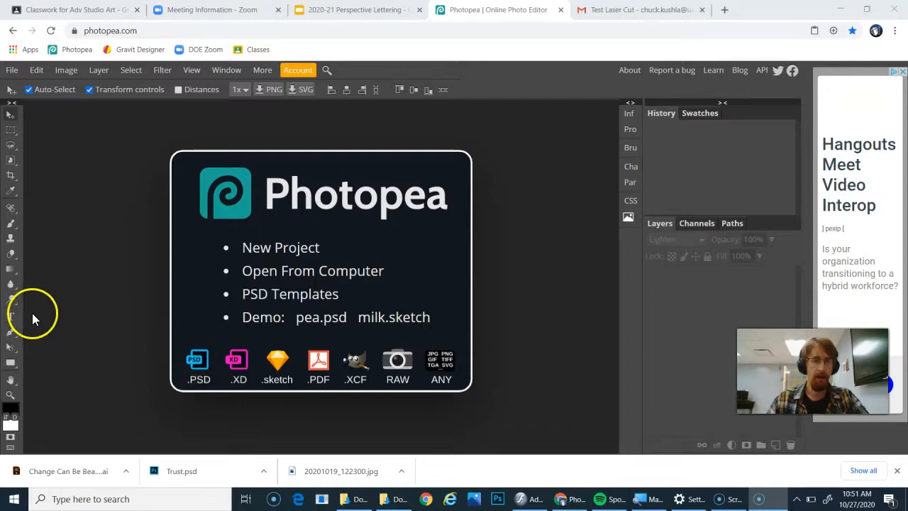
- Start a new project and name it Trust Poster
{"action": "left_click", "coordinate": [279, 250]}
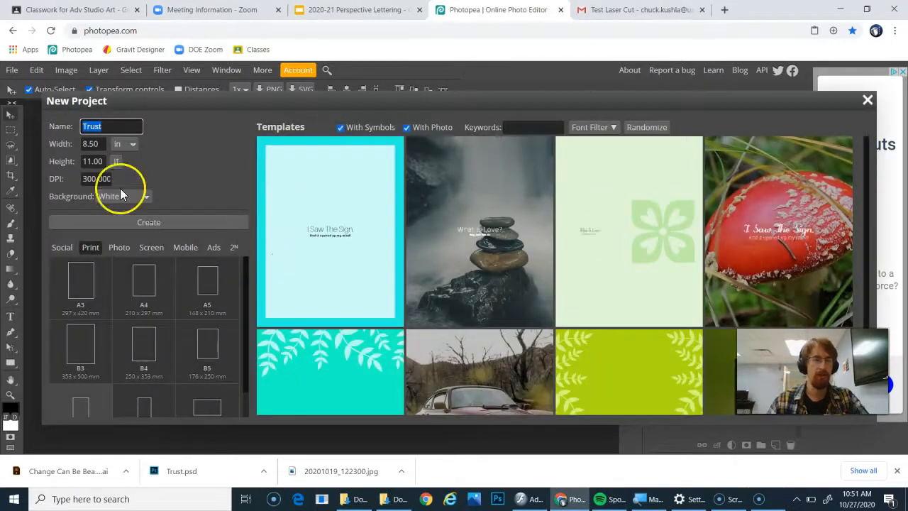
{"action": "left_click", "coordinate": [103, 125]}
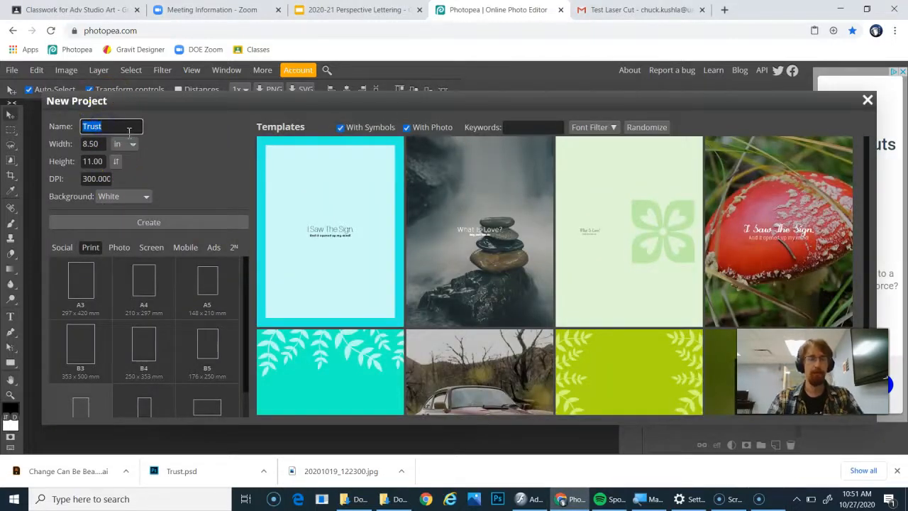
{"action": "type", "text": "L"}
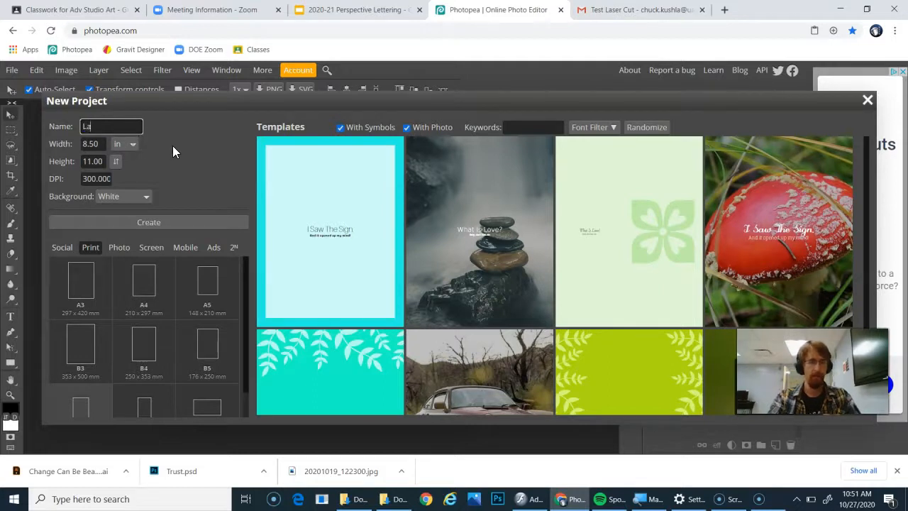
{"action": "key", "text": "BackSpace"}
{"action": "type", "text": "T"}
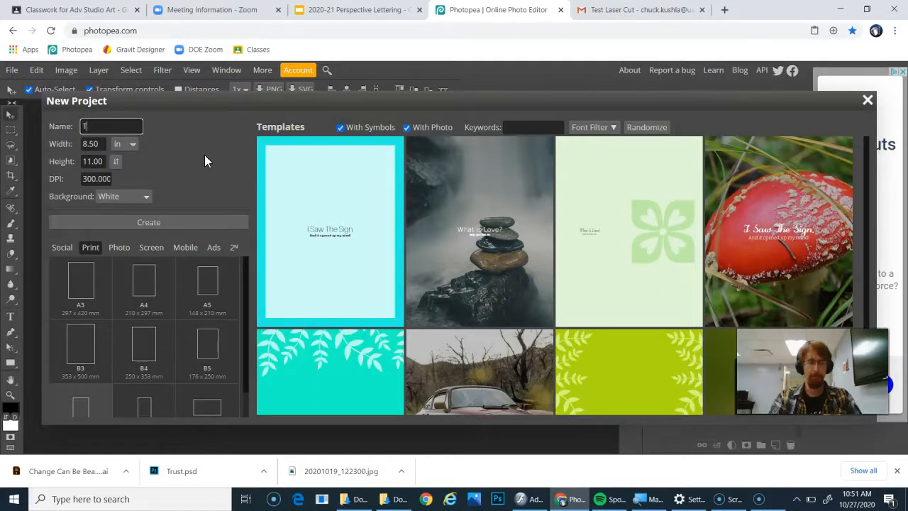
{"action": "type", "text": "rust"}
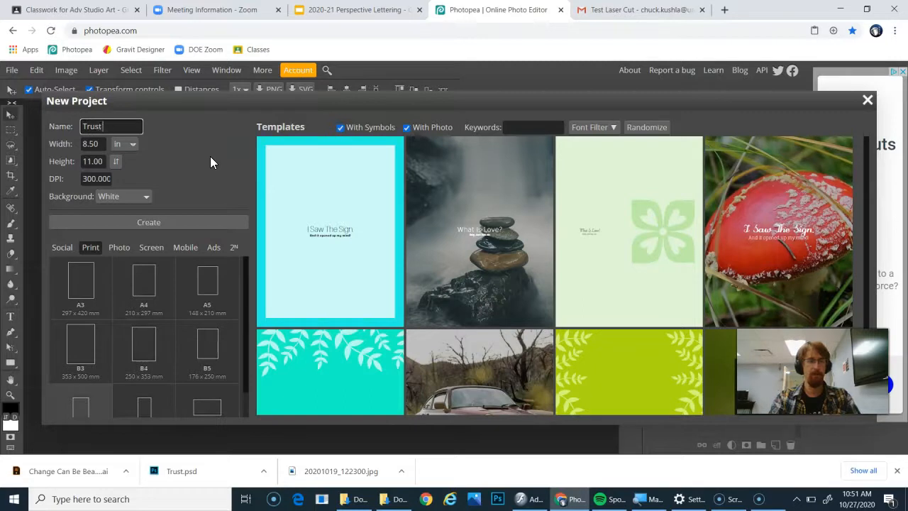
{"action": "type", "text": " Poster"}
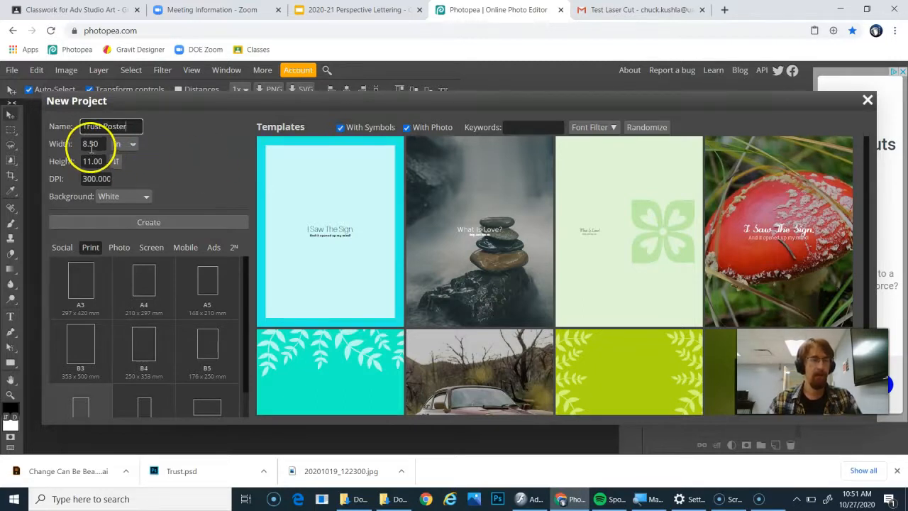
- Create the document at 8.50 × 11.00 in with 300 DPI and a white background
{"action": "left_click", "coordinate": [92, 248]}
{"action": "scroll", "coordinate": [93, 359], "scroll_direction": "down", "scroll_amount": 1}
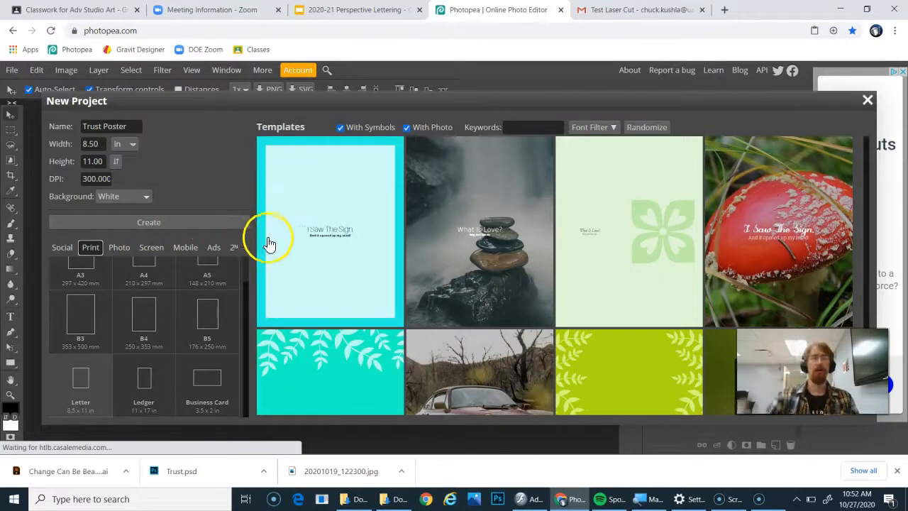
{"action": "left_click", "coordinate": [117, 164]}
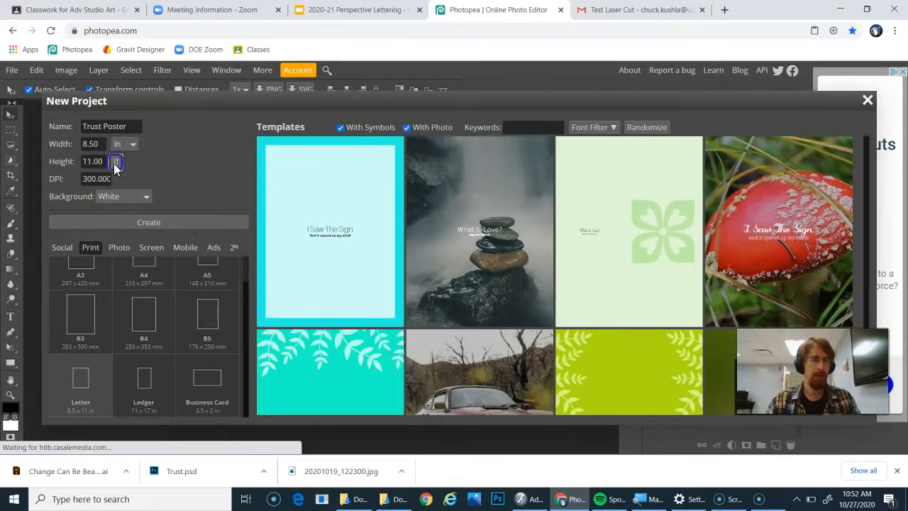
{"action": "left_click", "coordinate": [117, 164]}
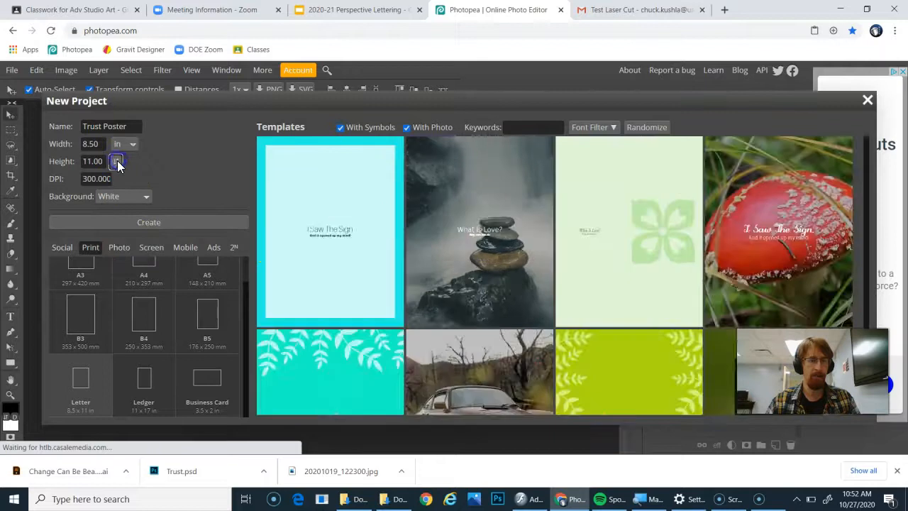
{"action": "left_click", "coordinate": [117, 162]}
{"action": "left_click", "coordinate": [117, 163]}
{"action": "left_click", "coordinate": [133, 227]}
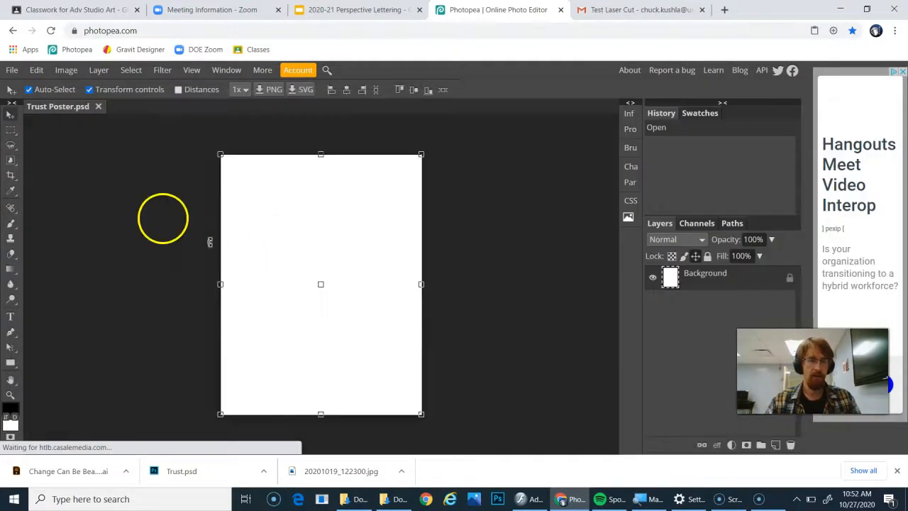
- Rotate the canvas 90° clockwise so the poster is landscape
{"action": "left_click", "coordinate": [65, 74]}
{"action": "mouse_move", "coordinate": [134, 224]}
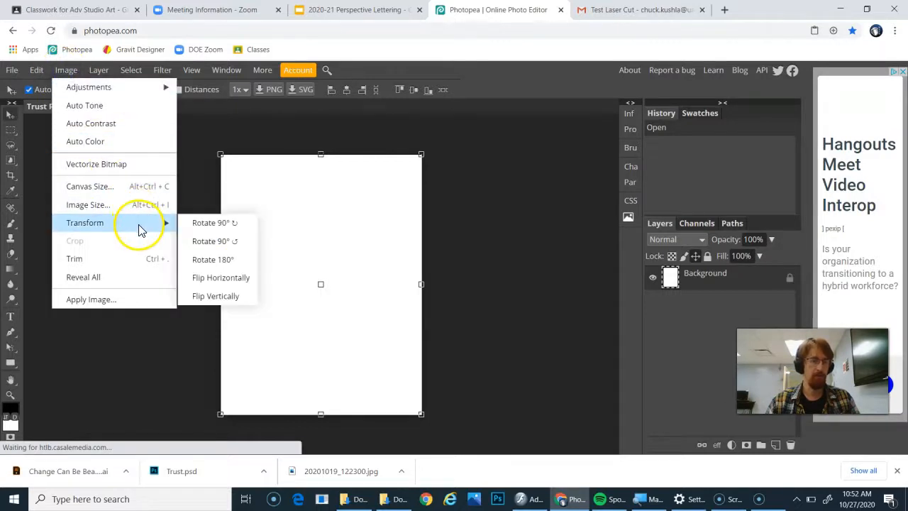
{"action": "left_click", "coordinate": [225, 226]}
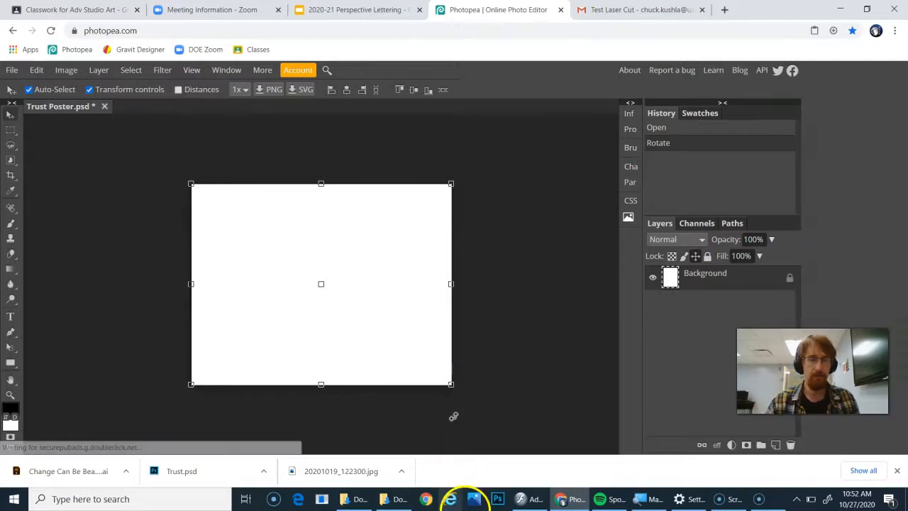
- In File Explorer, search for the drawing photos and open the iVCam folder under Videos
{"action": "mouse_move", "coordinate": [365, 504]}
{"action": "left_click", "coordinate": [395, 498]}
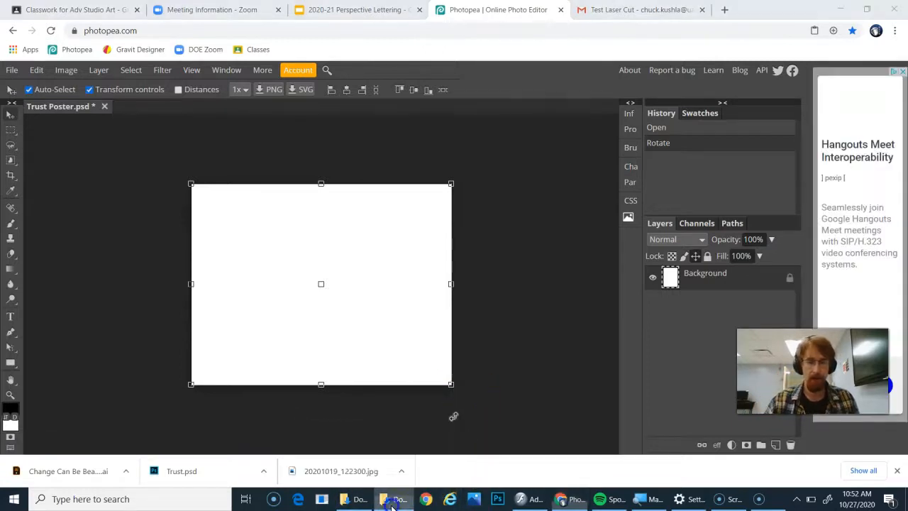
{"action": "scroll", "coordinate": [43, 241], "scroll_direction": "down", "scroll_amount": 1}
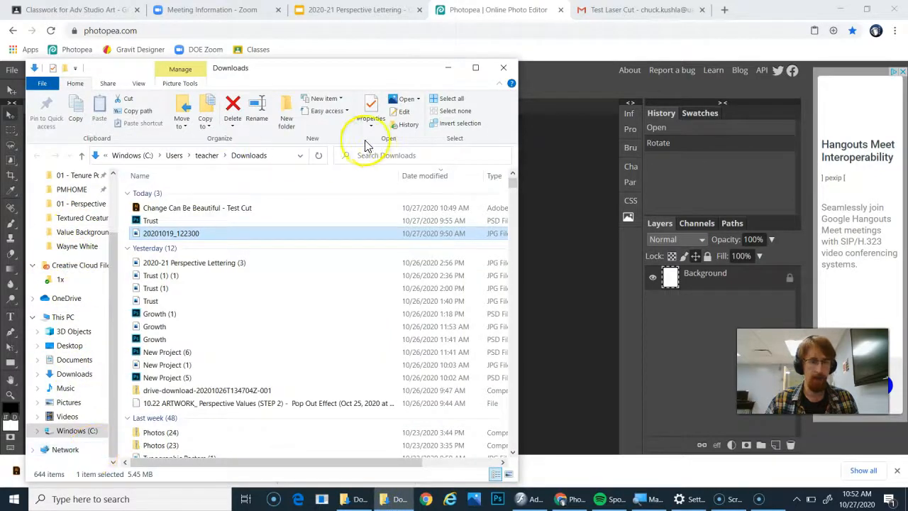
{"action": "scroll", "coordinate": [60, 203], "scroll_direction": "up", "scroll_amount": 3}
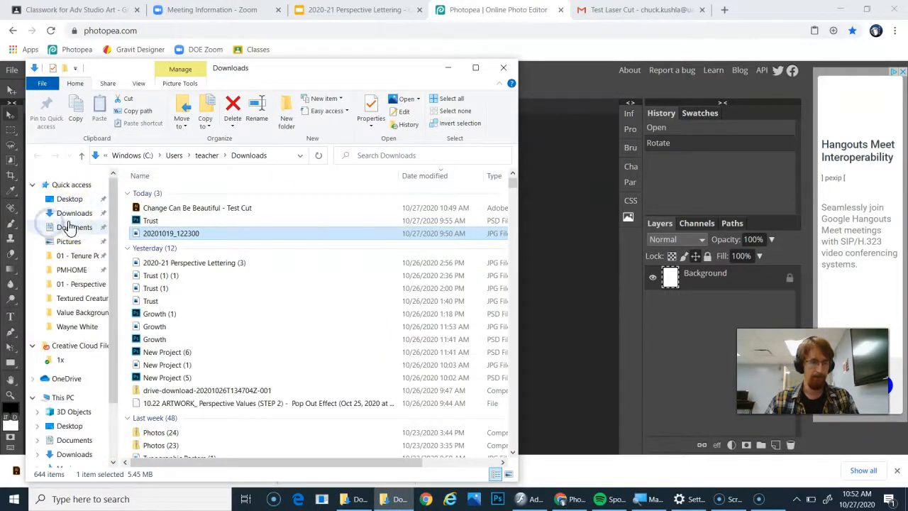
{"action": "left_click", "coordinate": [71, 228]}
{"action": "scroll", "coordinate": [89, 335], "scroll_direction": "down", "scroll_amount": 2}
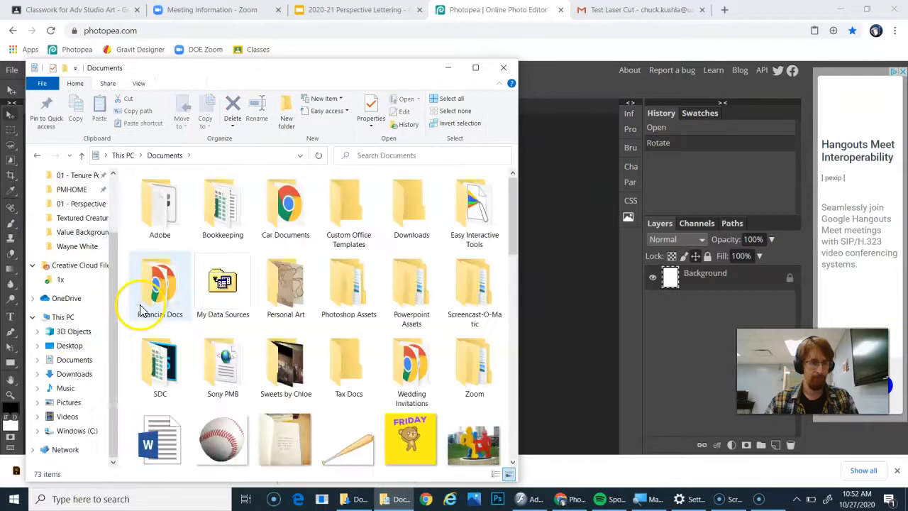
{"action": "scroll", "coordinate": [142, 307], "scroll_direction": "down", "scroll_amount": 6}
{"action": "left_click", "coordinate": [385, 148]}
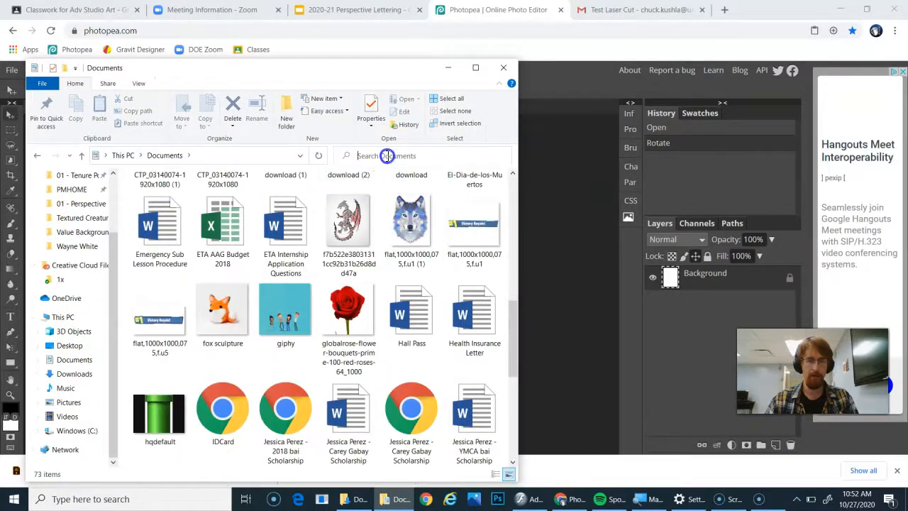
{"action": "type", "text": "ivCam"}
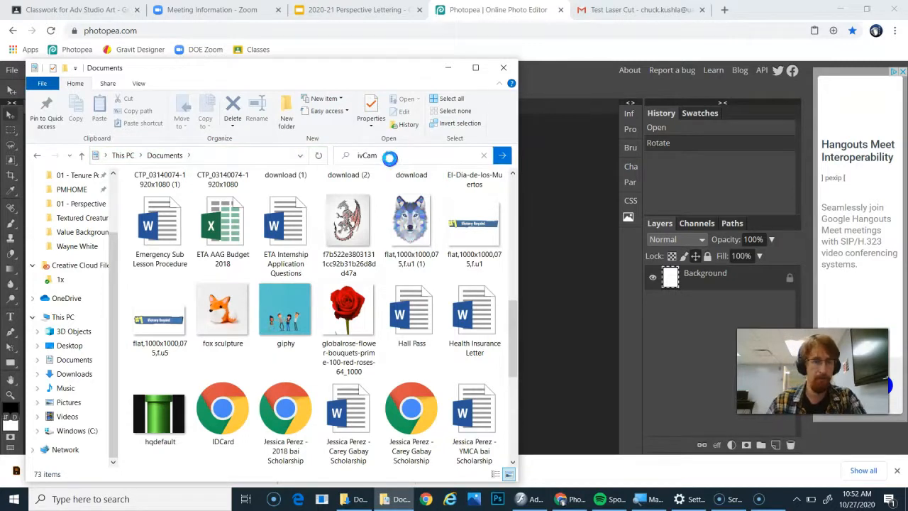
{"action": "key", "text": "Return"}
{"action": "left_click", "coordinate": [348, 155]}
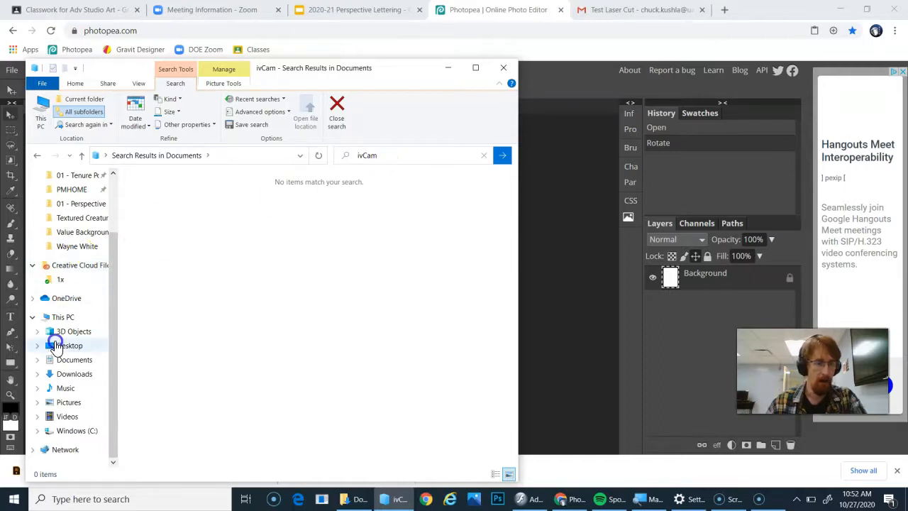
{"action": "left_click", "coordinate": [85, 412]}
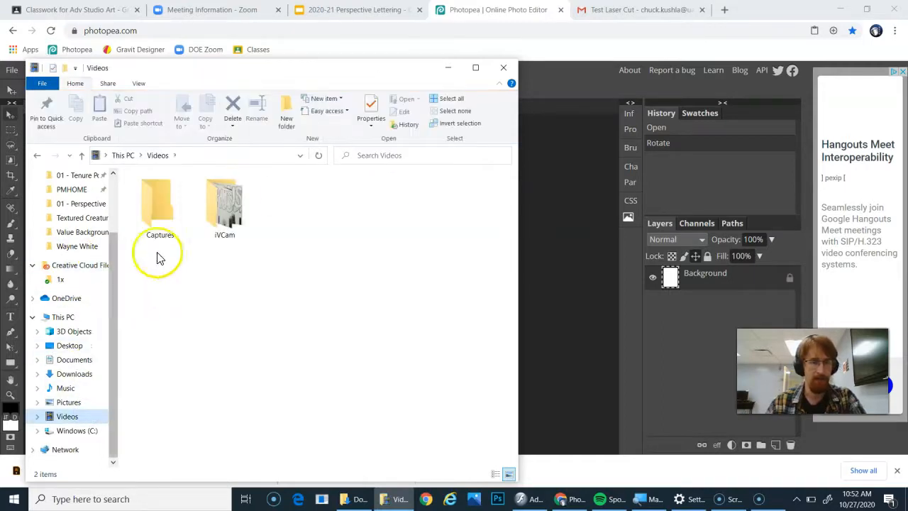
{"action": "double_click", "coordinate": [241, 202]}
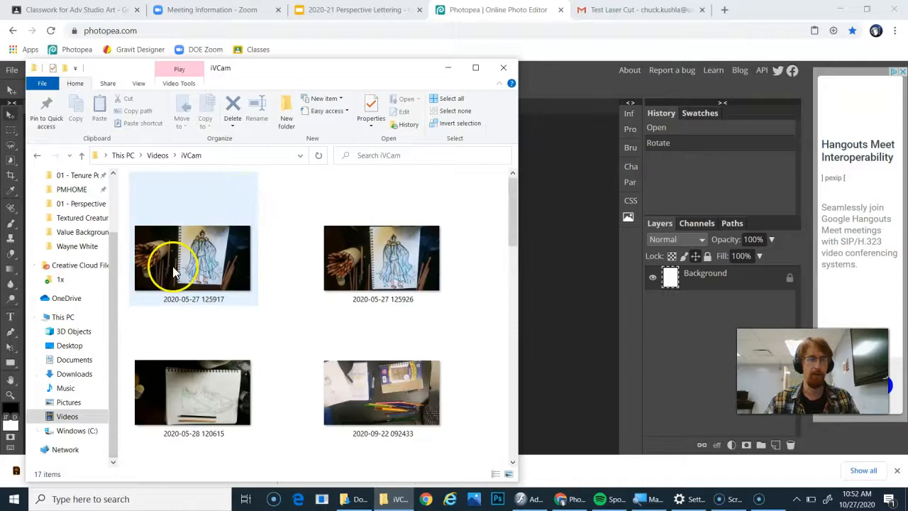
{"action": "scroll", "coordinate": [220, 300], "scroll_direction": "down", "scroll_amount": 10}
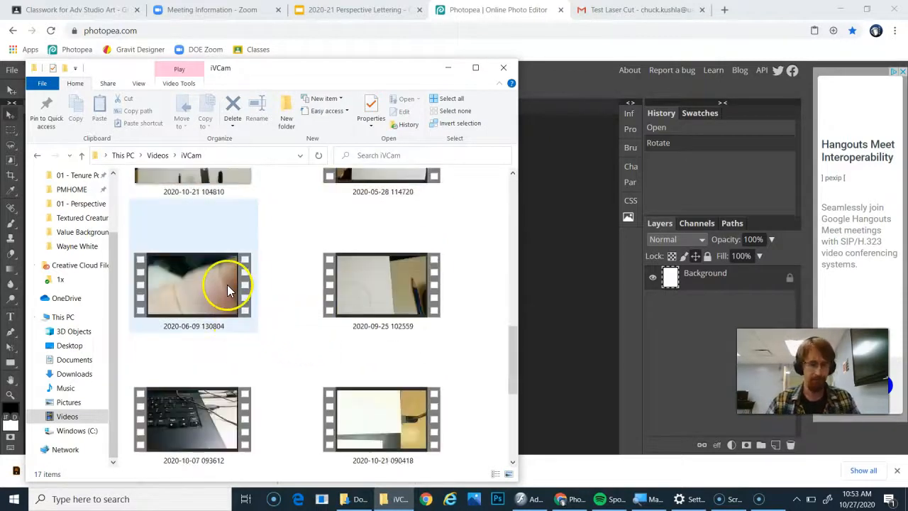
{"action": "scroll", "coordinate": [220, 294], "scroll_direction": "up", "scroll_amount": 3}
{"action": "left_click", "coordinate": [189, 287]}
{"action": "left_click_drag", "start_coordinate": [241, 74], "coordinate": [687, 71]}
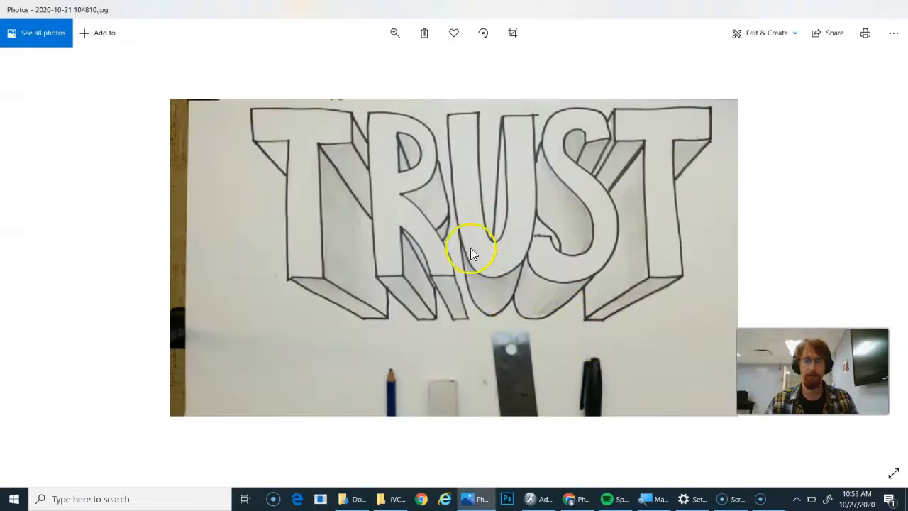
{"action": "right_click", "coordinate": [463, 240]}
{"action": "left_click", "coordinate": [482, 217]}
{"action": "left_click", "coordinate": [839, 10]}
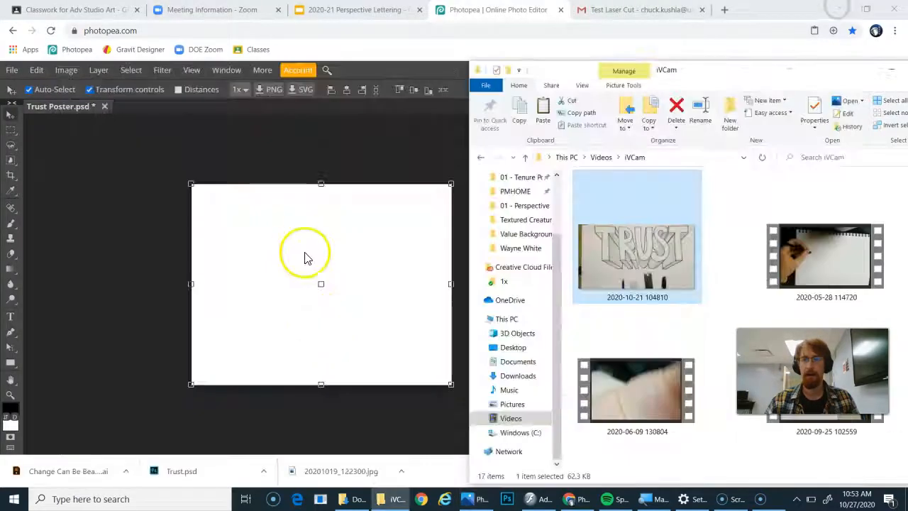
- Paste the copied photo into the poster, then delete the pasted layer
{"action": "left_click", "coordinate": [299, 249]}
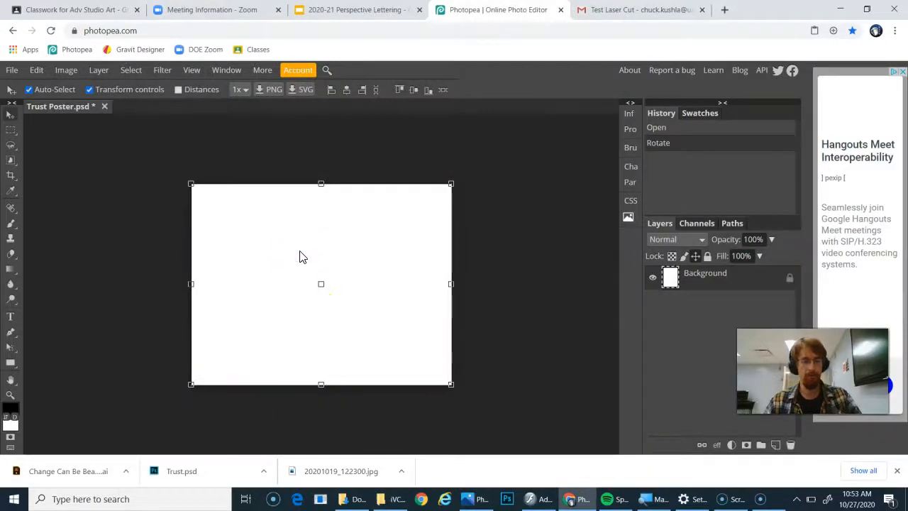
{"action": "key", "text": "ctrl+v"}
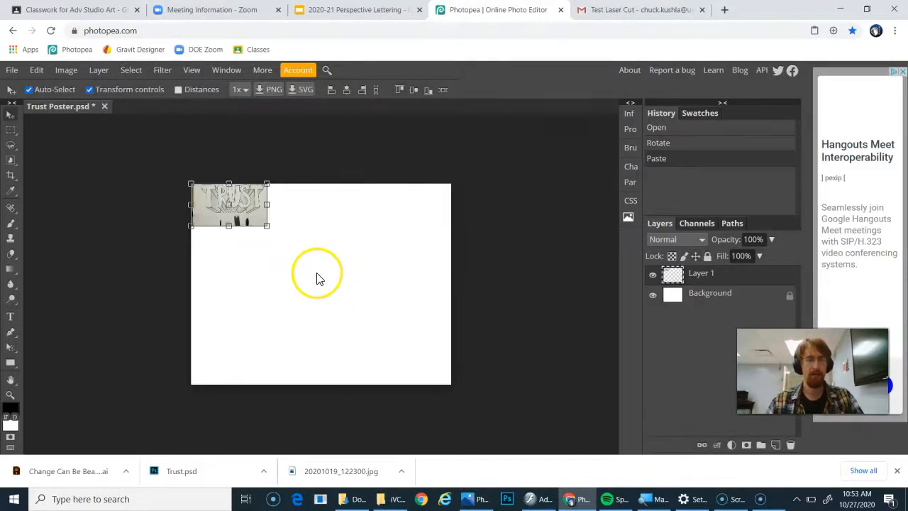
{"action": "key", "text": "Delete"}
{"action": "key", "text": "alt+Tab"}
{"action": "left_click_drag", "start_coordinate": [672, 261], "coordinate": [296, 278]}
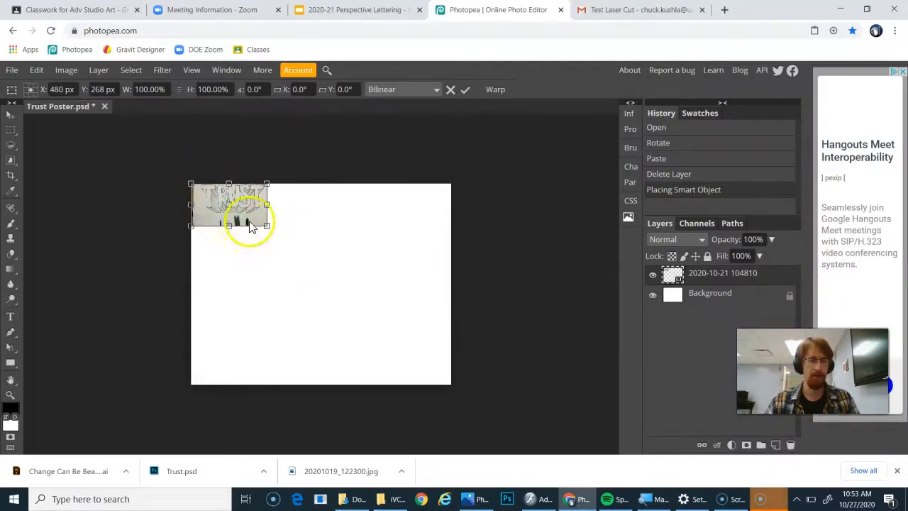
{"action": "left_click_drag", "start_coordinate": [264, 226], "coordinate": [450, 403]}
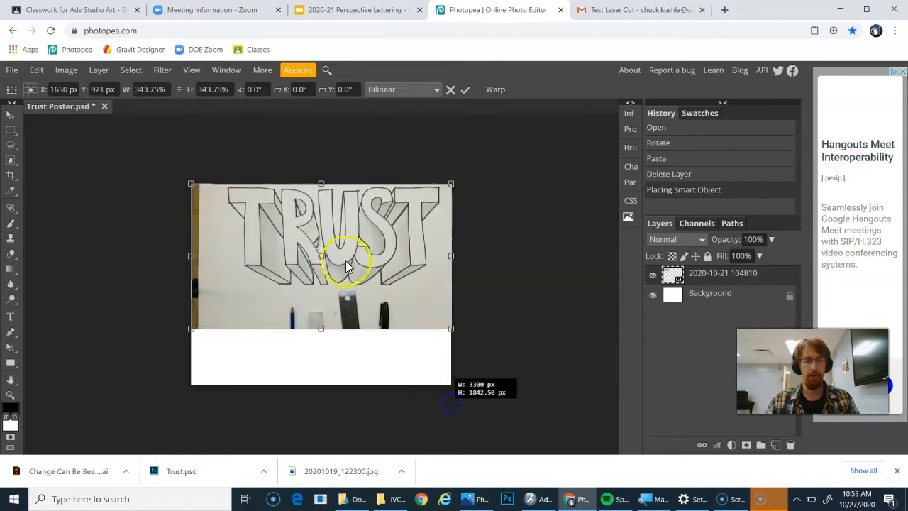
{"action": "left_click", "coordinate": [332, 249]}
{"action": "mouse_move", "coordinate": [330, 275]}
{"action": "left_mouse_down"}
{"action": "mouse_move", "coordinate": [338, 281]}
{"action": "mouse_move", "coordinate": [334, 272]}
{"action": "left_mouse_up"}
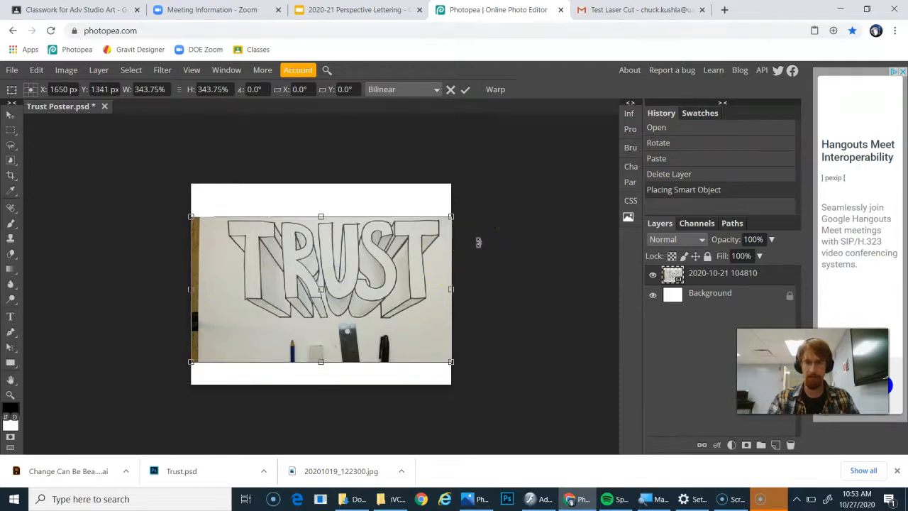
{"action": "key", "text": "Return"}
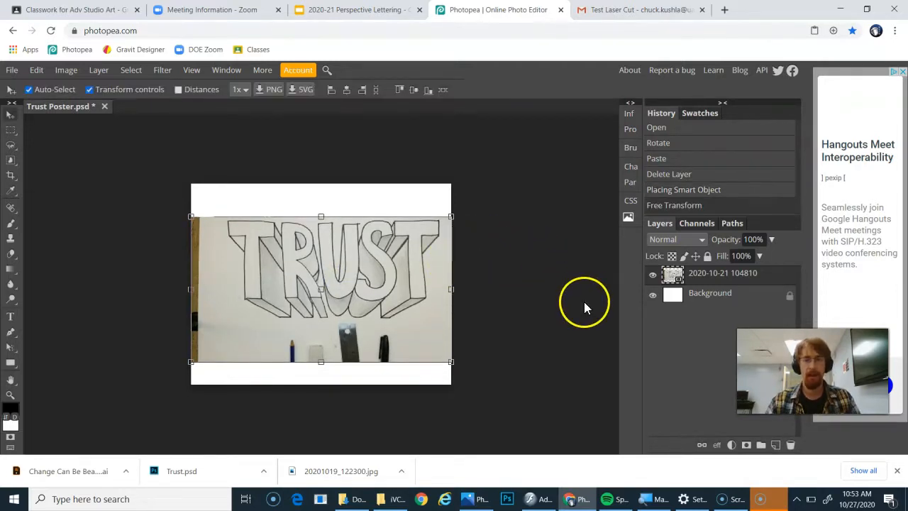
- Rename the photo layer to Letter Drawing
{"action": "left_click", "coordinate": [713, 297]}
{"action": "left_click", "coordinate": [715, 282]}
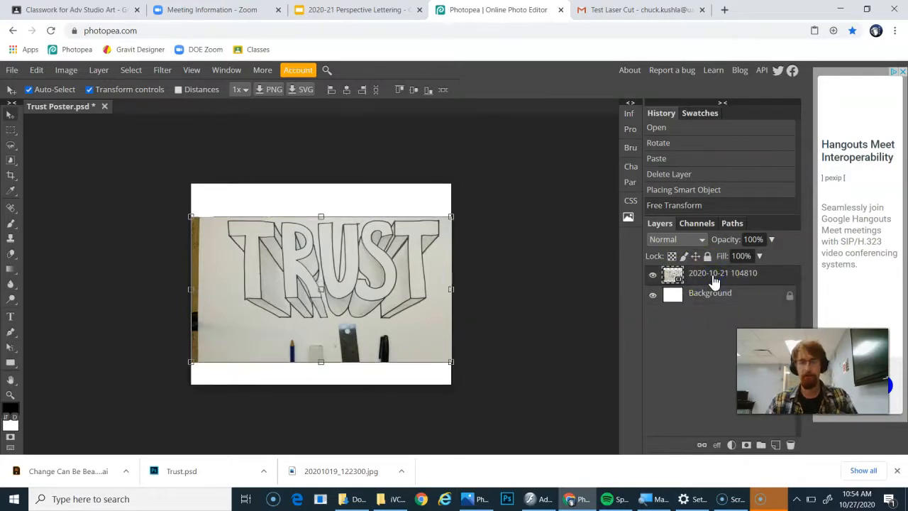
{"action": "double_click", "coordinate": [715, 280]}
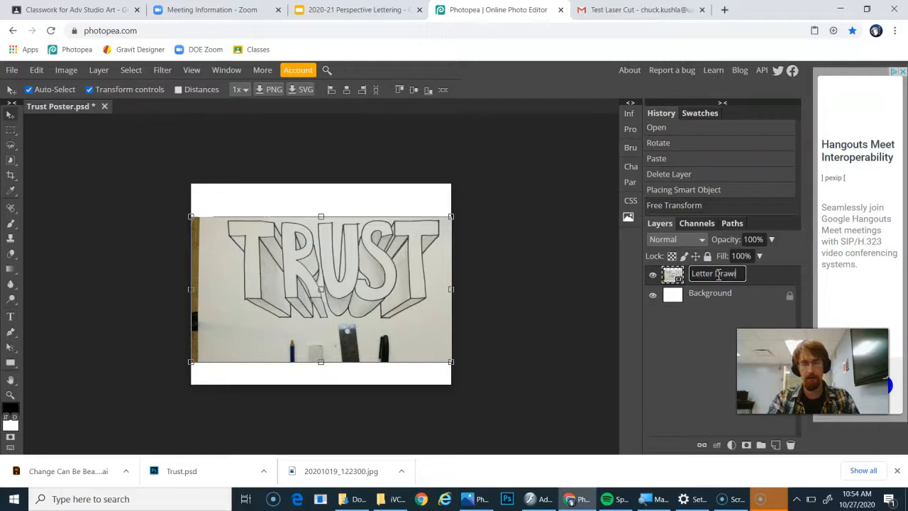
{"action": "type", "text": "Letter Drawing"}
{"action": "key", "text": "Return"}
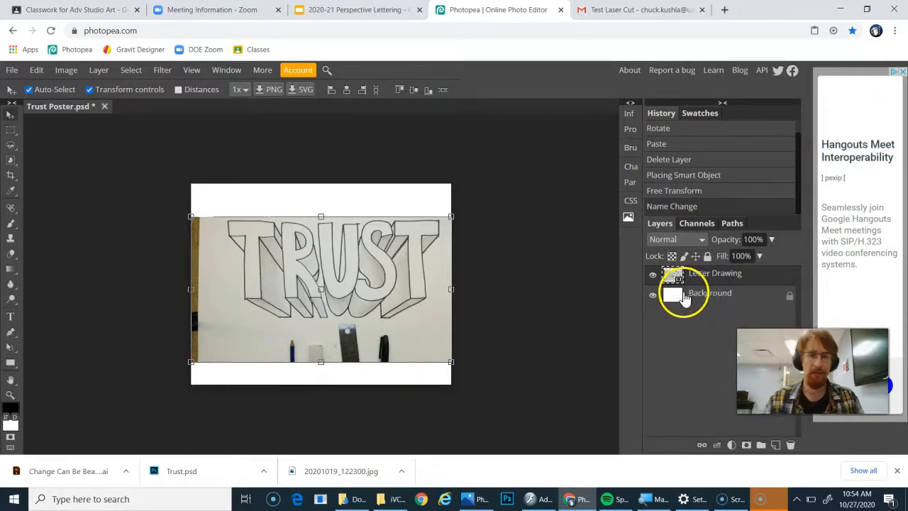
- Zoom in on the TRUST lettering with the Zoom tool
{"action": "left_click", "coordinate": [8, 400]}
{"action": "left_click", "coordinate": [256, 262]}
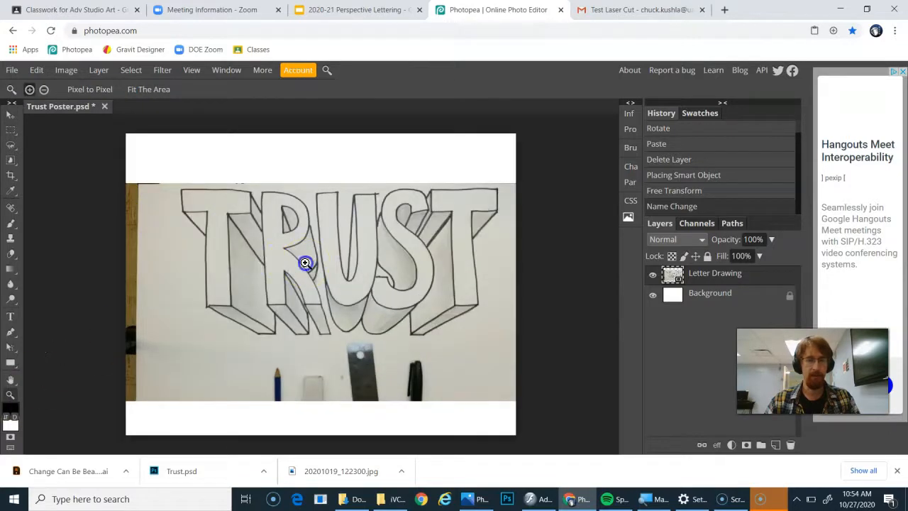
{"action": "left_click", "coordinate": [305, 264]}
{"action": "key", "text": "ctrl+minus"}
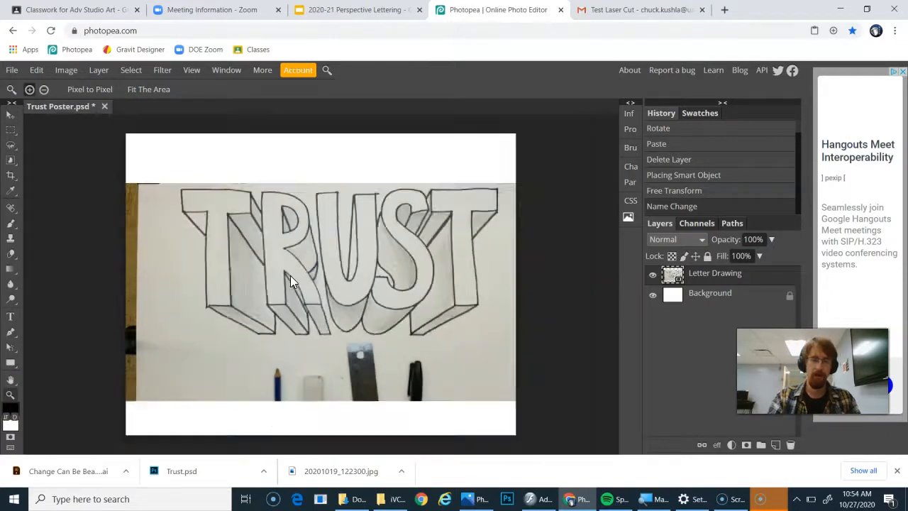
{"action": "key", "text": "ctrl+plus"}
{"action": "key", "text": "ctrl+minus"}
{"action": "key", "text": "ctrl+plus"}
{"action": "key", "text": "ctrl+minus"}
{"action": "key", "text": "ctrl+plus"}
{"action": "key", "text": "ctrl+minus"}
{"action": "key", "text": "ctrl+plus"}
{"action": "key", "text": "ctrl+minus"}
{"action": "key", "text": "ctrl+plus"}
{"action": "key", "text": "ctrl+minus"}
{"action": "key", "text": "ctrl+plus"}
{"action": "key", "text": "ctrl+minus"}
{"action": "key", "text": "ctrl+plus"}
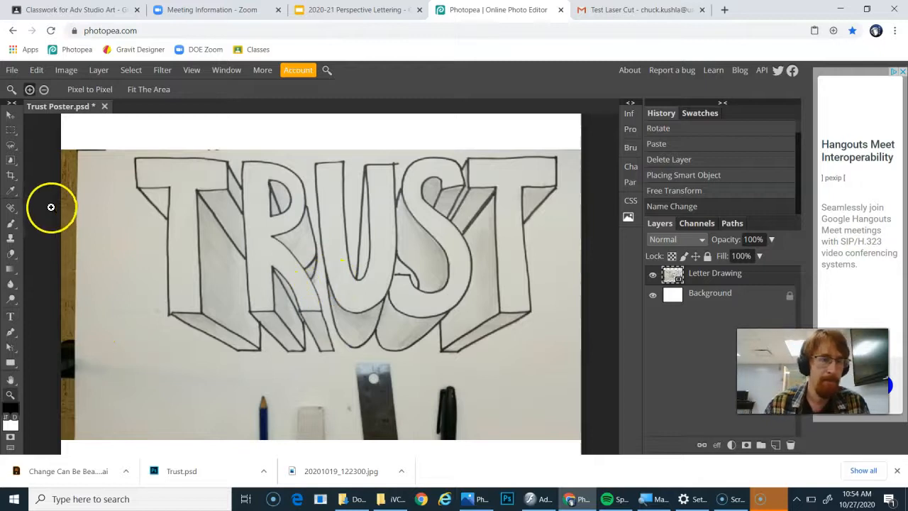
- Select the outline of the T and R with the Magnetic Lasso in Unite mode with a 3 px feather
{"action": "left_click", "coordinate": [12, 148]}
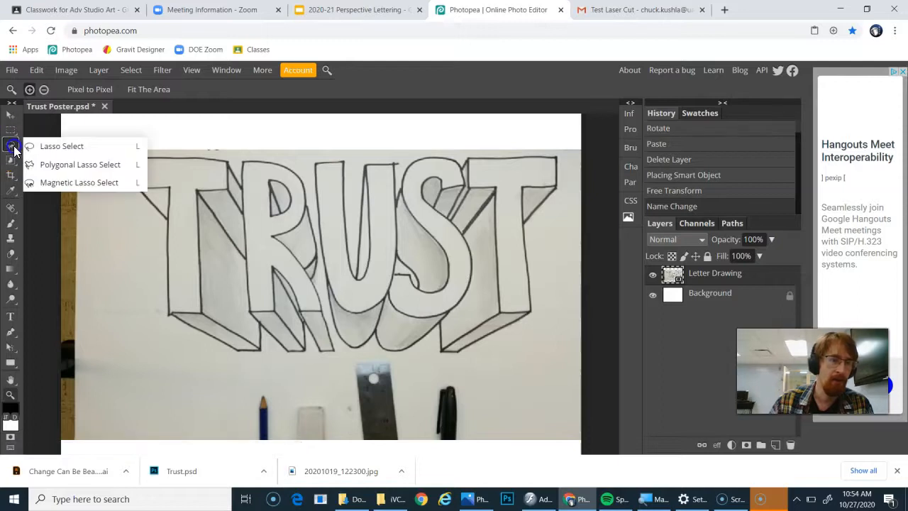
{"action": "left_click", "coordinate": [55, 148]}
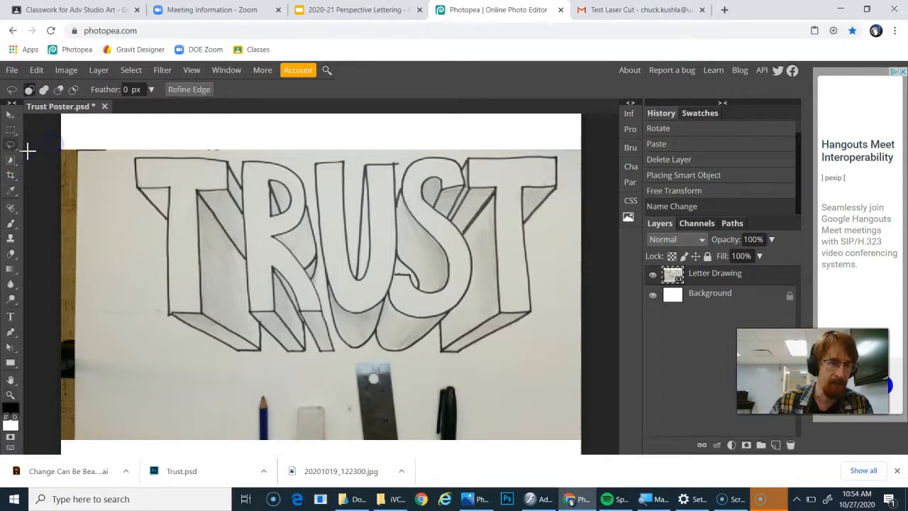
{"action": "left_click", "coordinate": [13, 148]}
{"action": "left_click", "coordinate": [48, 149]}
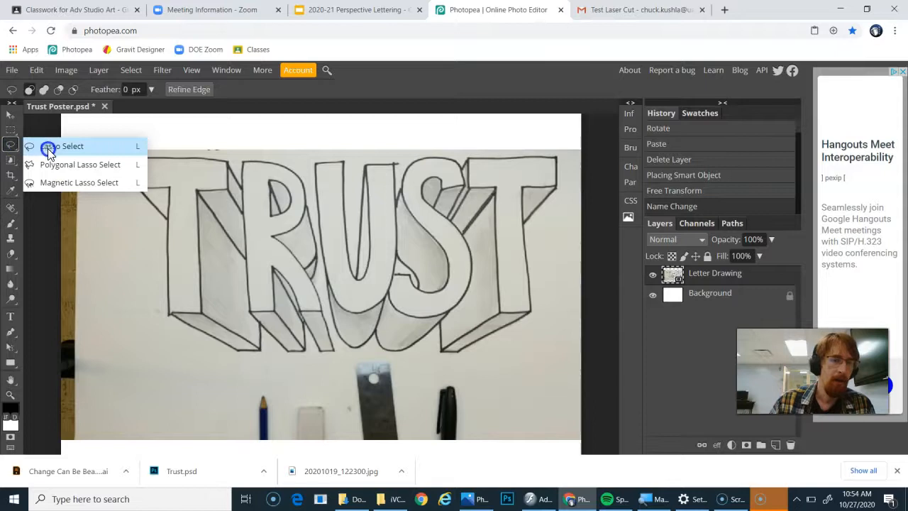
{"action": "left_click", "coordinate": [63, 184]}
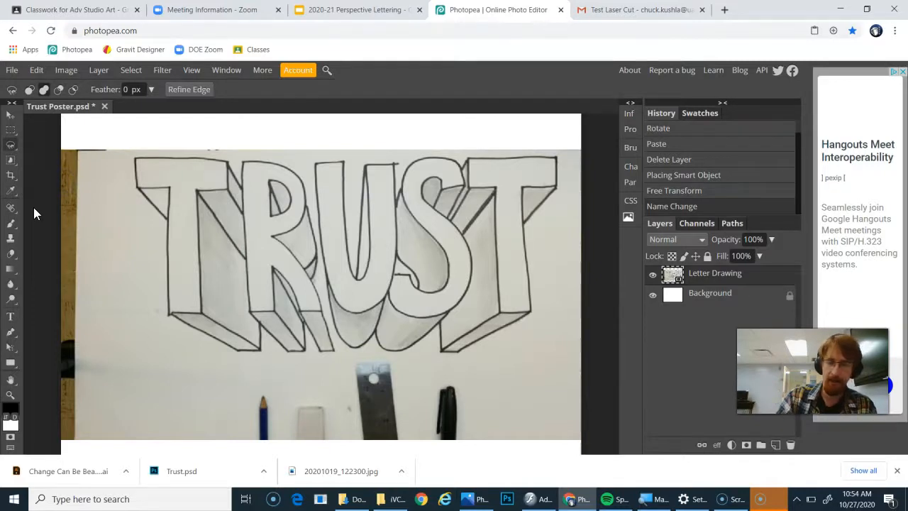
{"action": "key", "text": "ctrl+plus"}
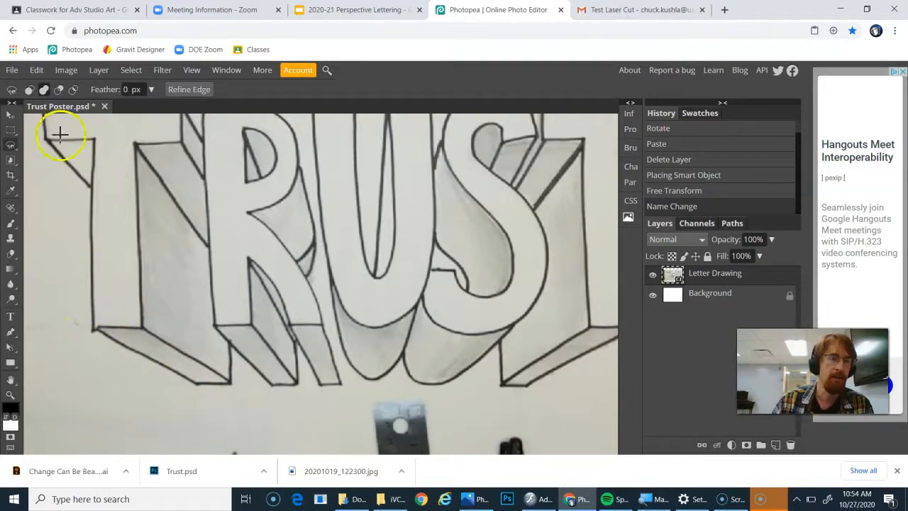
{"action": "left_click", "coordinate": [45, 90]}
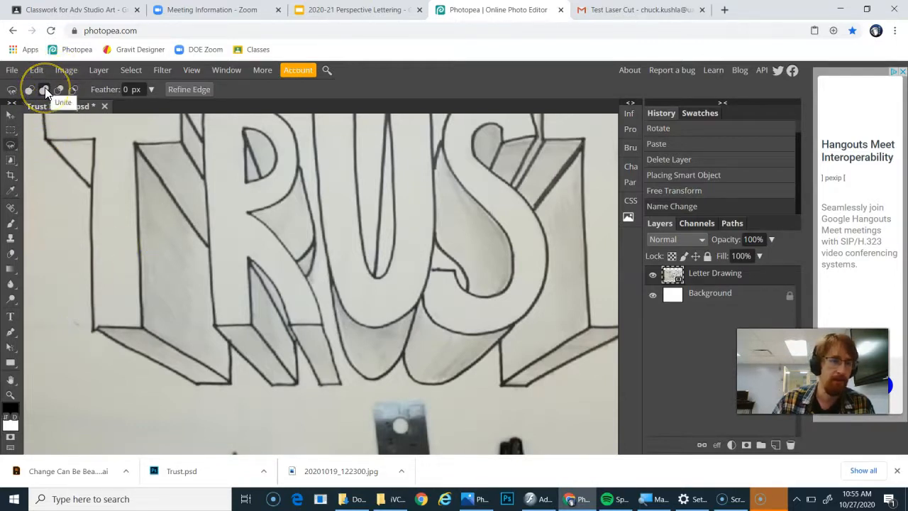
{"action": "left_click", "coordinate": [45, 90]}
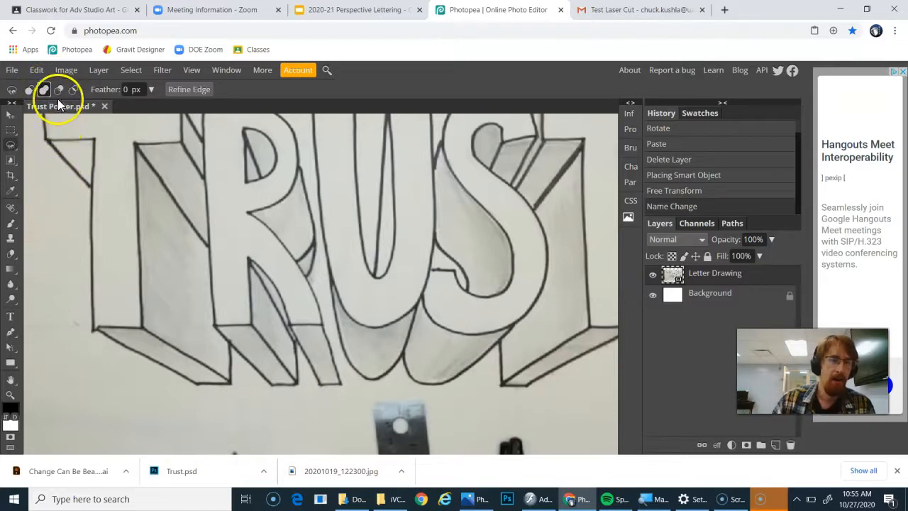
{"action": "left_click", "coordinate": [122, 89]}
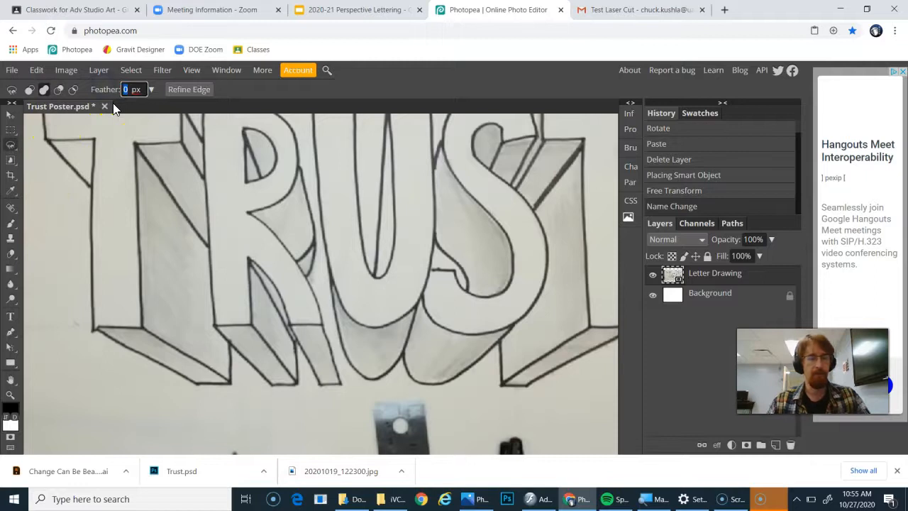
{"action": "type", "text": "3"}
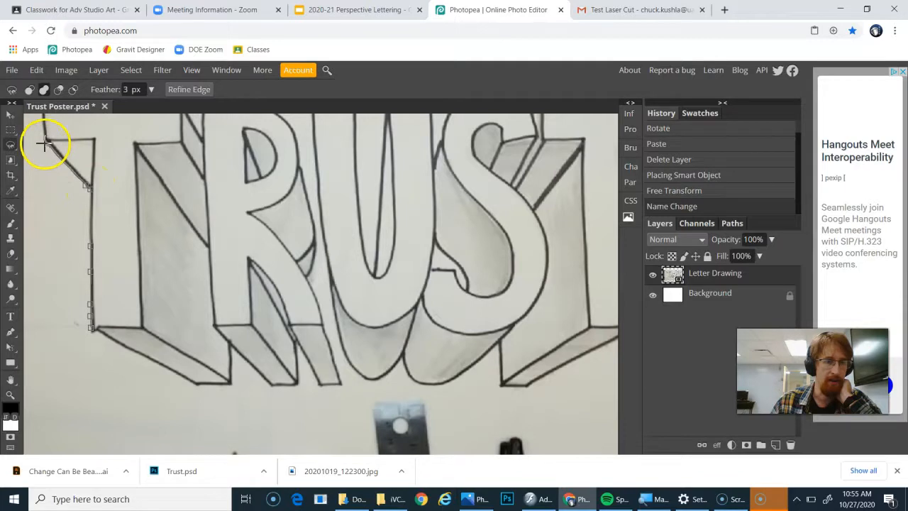
{"action": "scroll", "coordinate": [40, 137], "scroll_direction": "up", "scroll_amount": 1}
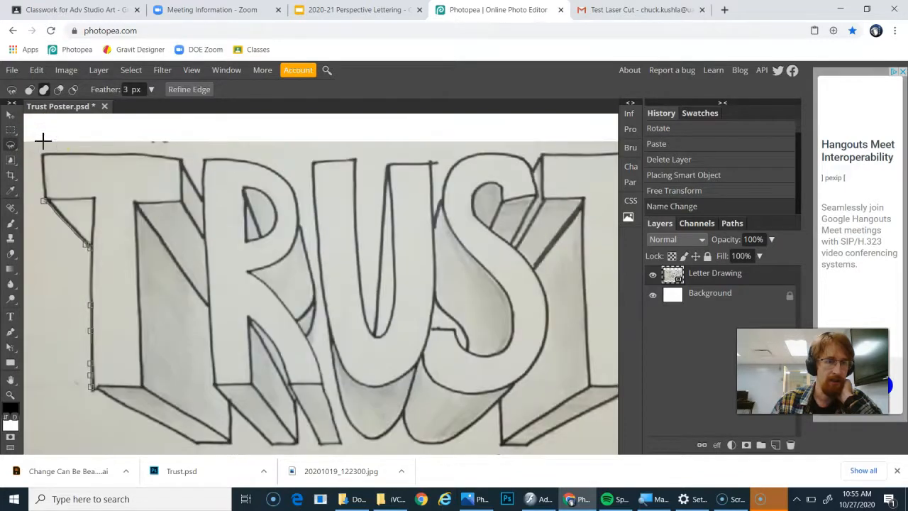
{"action": "left_click", "coordinate": [39, 152]}
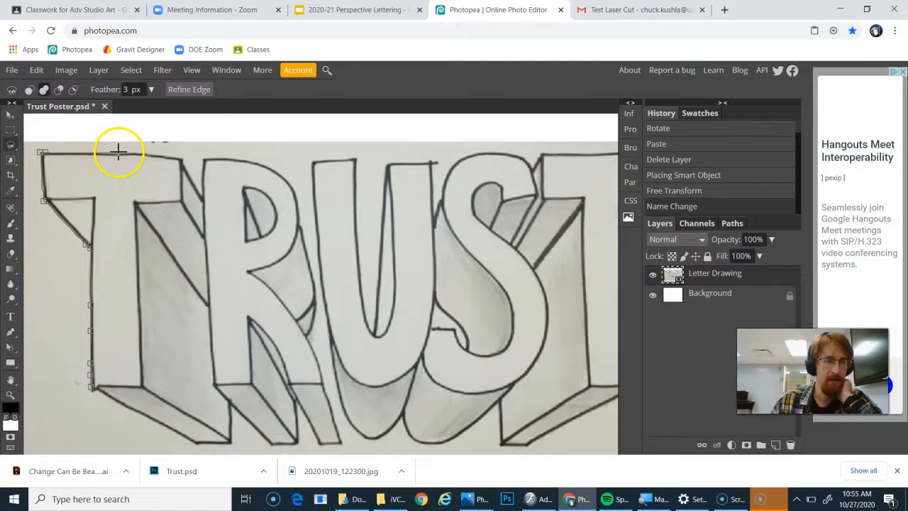
{"action": "left_click", "coordinate": [184, 156]}
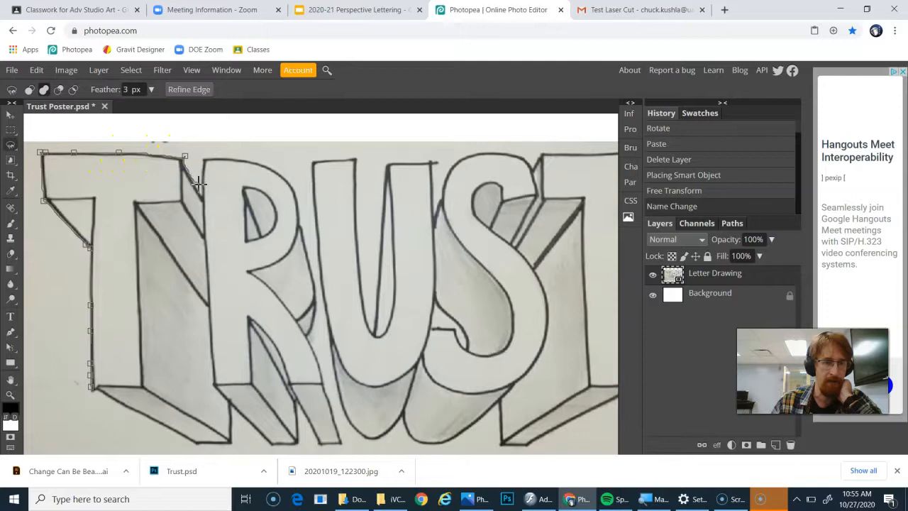
{"action": "left_click", "coordinate": [204, 193]}
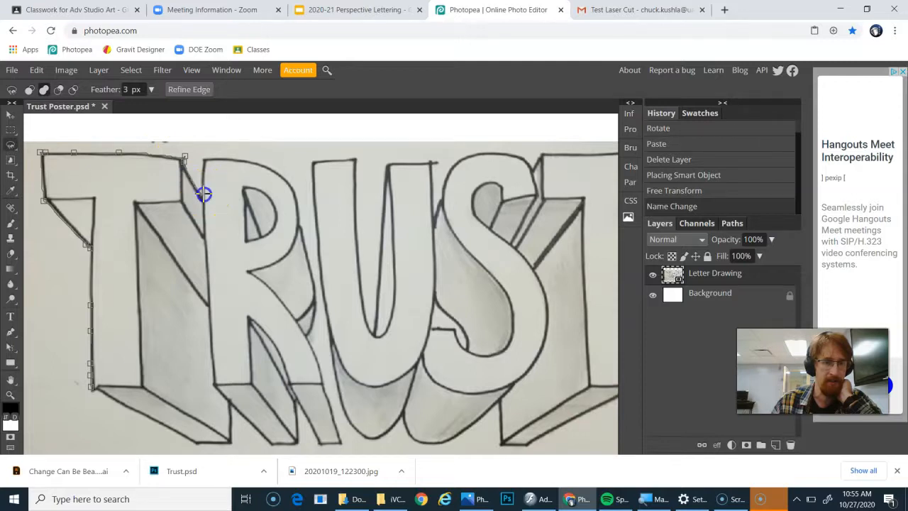
{"action": "left_click", "coordinate": [203, 155]}
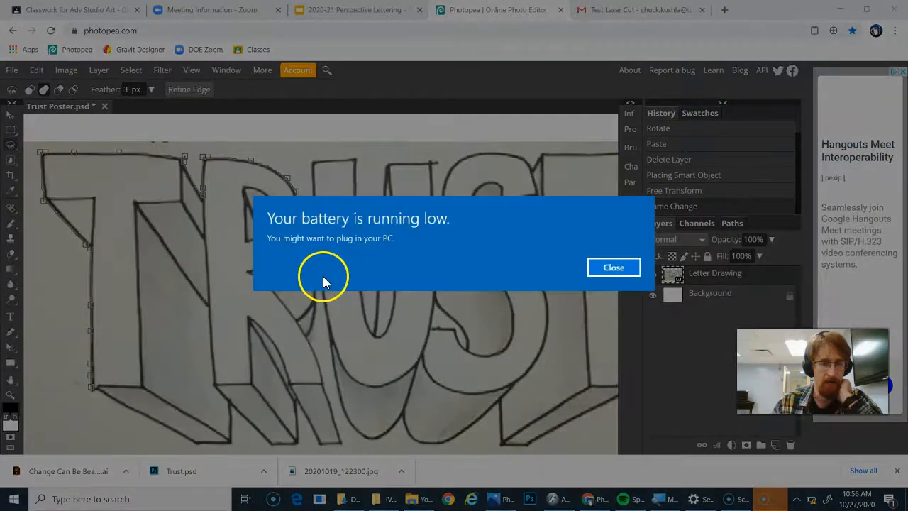
{"action": "left_click", "coordinate": [618, 267]}
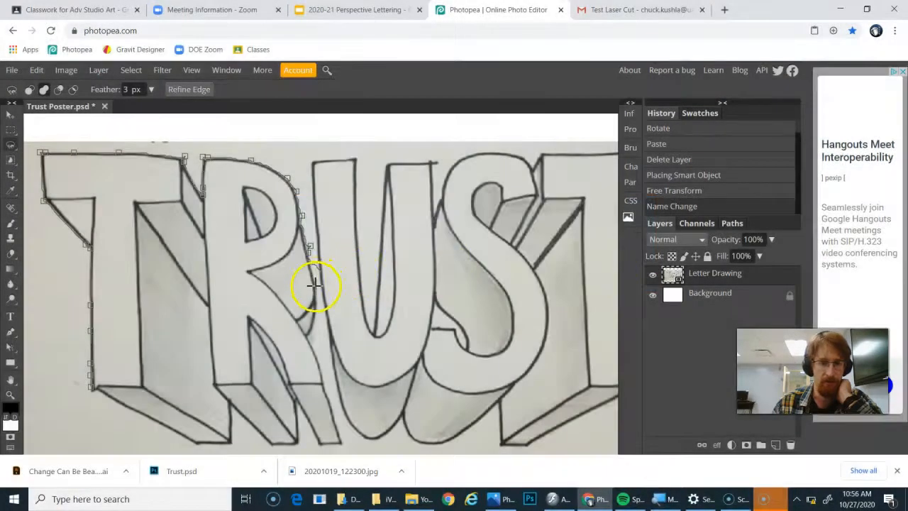
{"action": "left_click", "coordinate": [308, 336]}
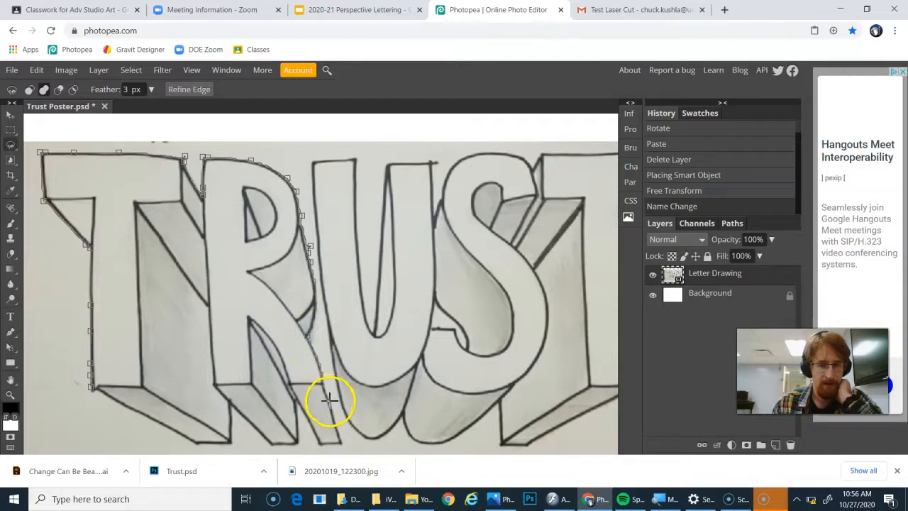
{"action": "left_click", "coordinate": [342, 440]}
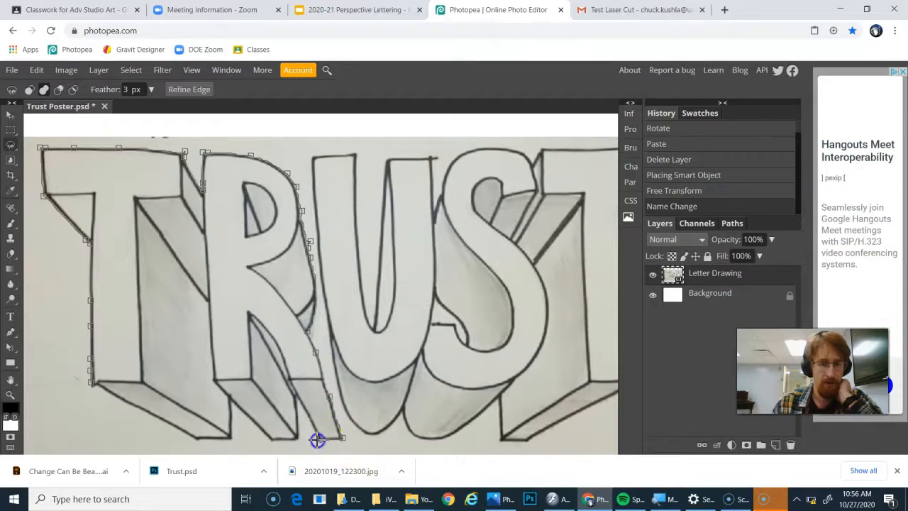
{"action": "left_click", "coordinate": [296, 404]}
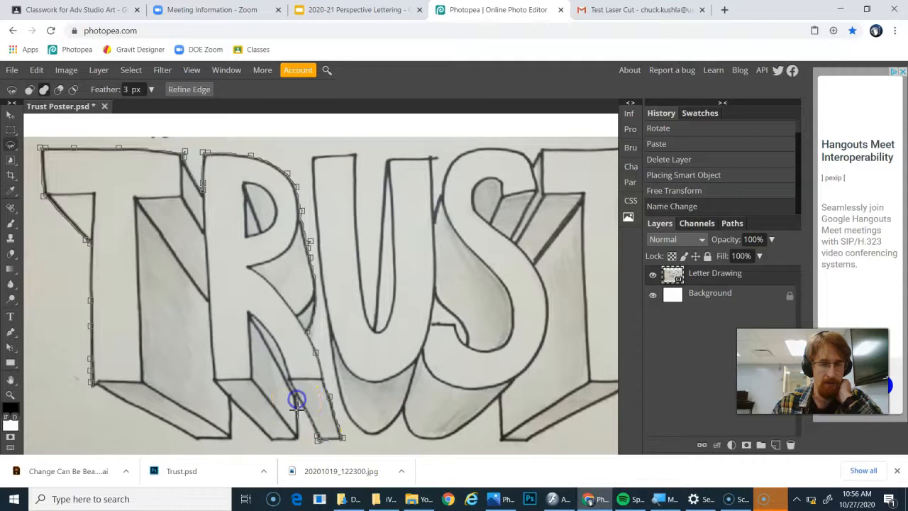
{"action": "left_click", "coordinate": [299, 438]}
{"action": "left_click", "coordinate": [233, 404]}
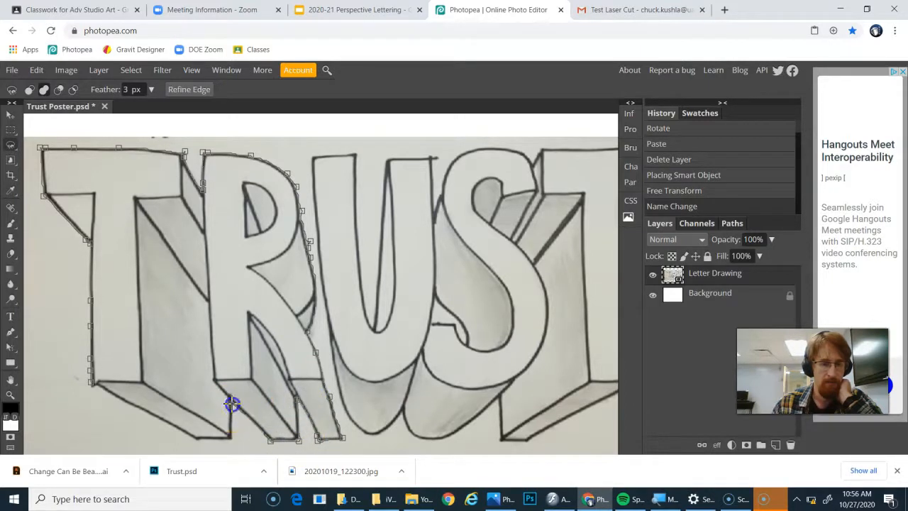
{"action": "left_click", "coordinate": [233, 437]}
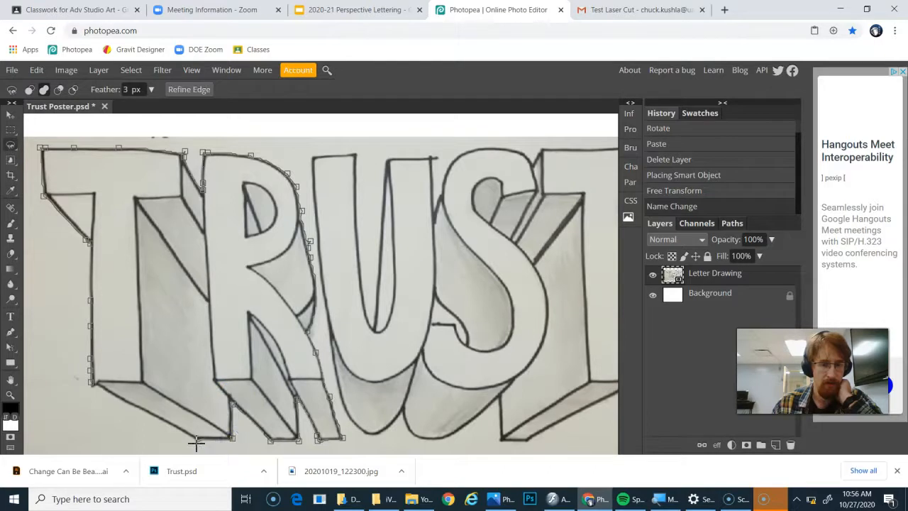
{"action": "left_click", "coordinate": [92, 384]}
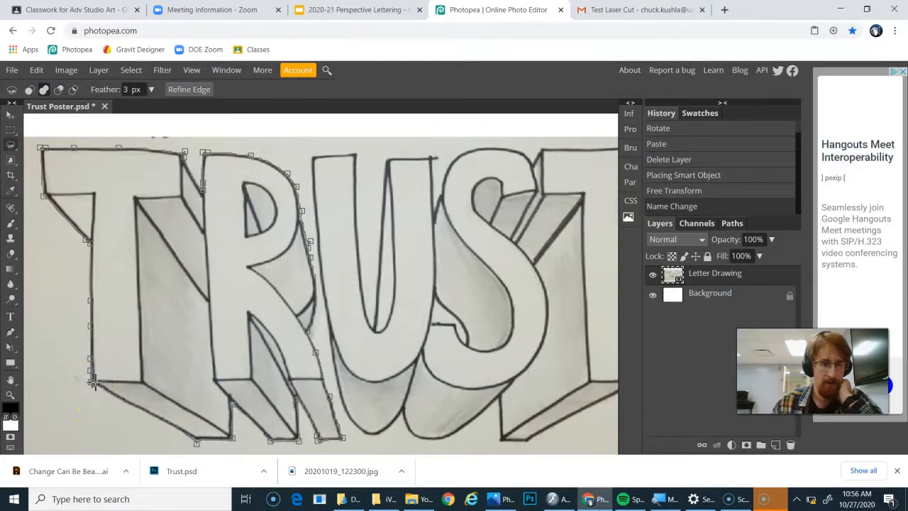
{"action": "double_click", "coordinate": [93, 383]}
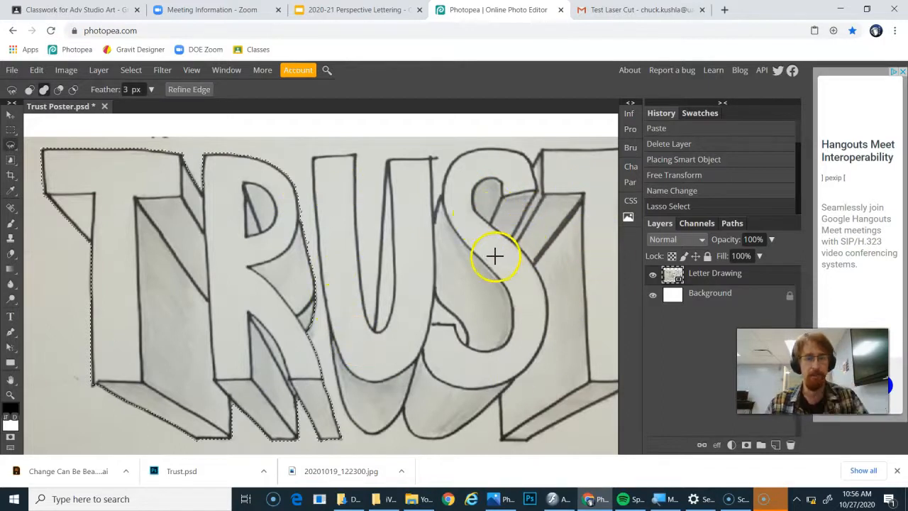
{"action": "left_click", "coordinate": [44, 92]}
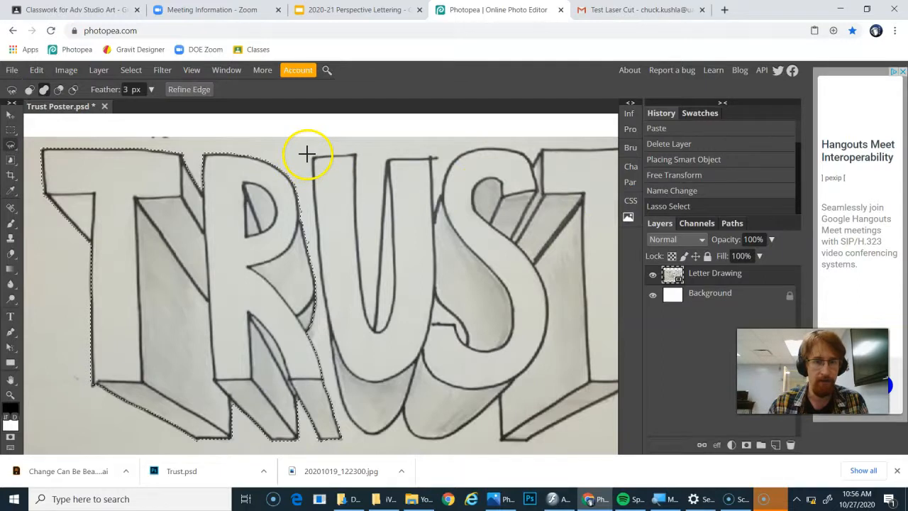
{"action": "mouse_move", "coordinate": [310, 154]}
{"action": "left_mouse_down"}
{"action": "mouse_move", "coordinate": [355, 152]}
{"action": "mouse_move", "coordinate": [372, 327]}
{"action": "mouse_move", "coordinate": [386, 156]}
{"action": "mouse_move", "coordinate": [428, 155]}
{"action": "mouse_move", "coordinate": [434, 212]}
{"action": "mouse_move", "coordinate": [445, 167]}
{"action": "mouse_move", "coordinate": [470, 148]}
{"action": "mouse_move", "coordinate": [534, 158]}
{"action": "mouse_move", "coordinate": [521, 138]}
{"action": "mouse_move", "coordinate": [601, 147]}
{"action": "mouse_move", "coordinate": [477, 151]}
{"action": "mouse_move", "coordinate": [557, 149]}
{"action": "mouse_move", "coordinate": [555, 195]}
{"action": "mouse_move", "coordinate": [505, 254]}
{"action": "mouse_move", "coordinate": [506, 391]}
{"action": "mouse_move", "coordinate": [409, 445]}
{"action": "mouse_move", "coordinate": [373, 444]}
{"action": "mouse_move", "coordinate": [375, 399]}
{"action": "mouse_move", "coordinate": [306, 440]}
{"action": "mouse_move", "coordinate": [286, 432]}
{"action": "mouse_move", "coordinate": [277, 414]}
{"action": "mouse_move", "coordinate": [243, 436]}
{"action": "mouse_move", "coordinate": [217, 408]}
{"action": "mouse_move", "coordinate": [191, 287]}
{"action": "mouse_move", "coordinate": [183, 156]}
{"action": "left_mouse_up"}
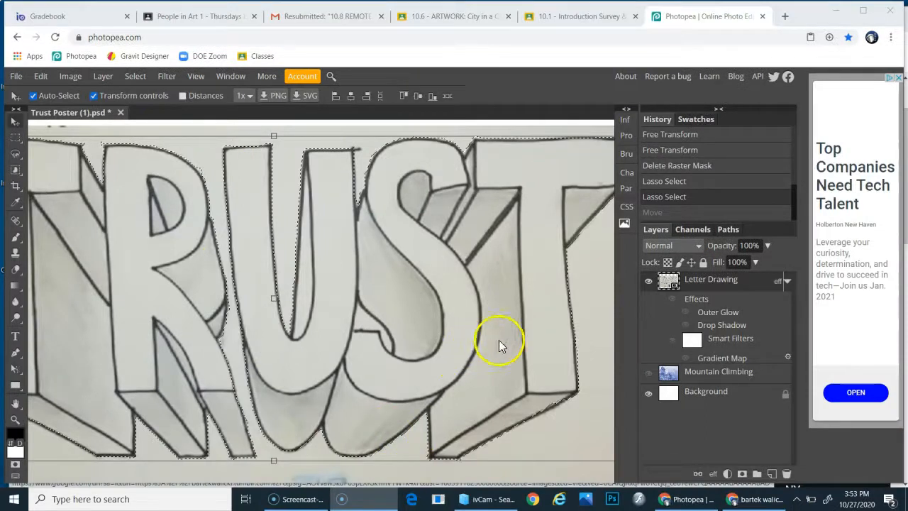
- Move the selected lettering, then undo the move
{"action": "left_click_drag", "start_coordinate": [515, 333], "coordinate": [455, 339]}
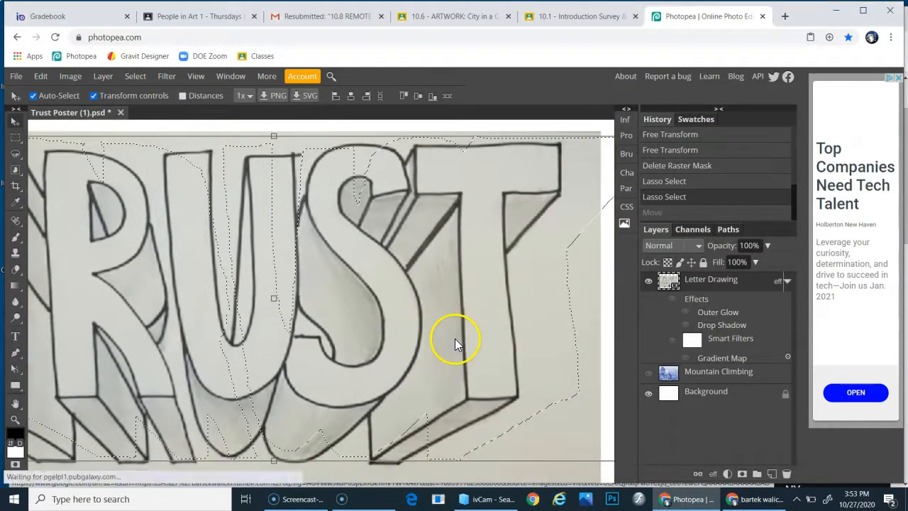
{"action": "key", "text": "ctrl+z"}
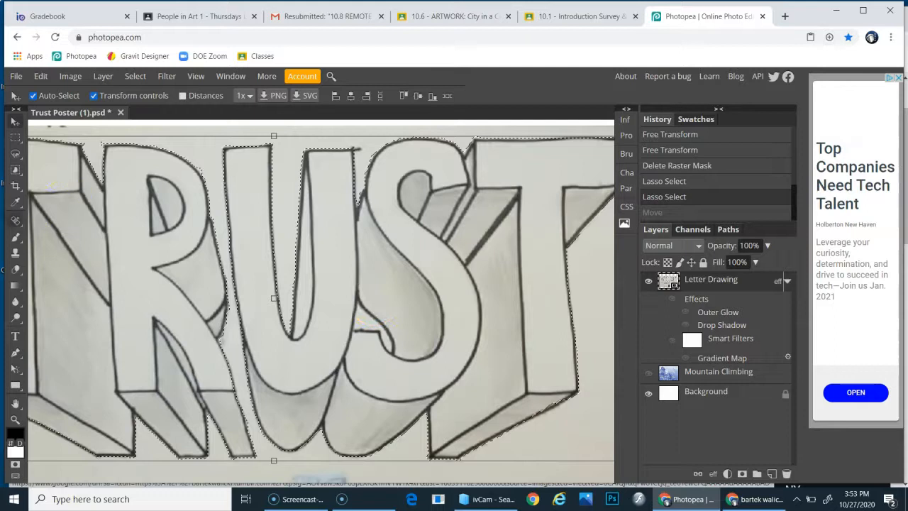
- Subtract the small background gap between the U and S from the lettering selection with the Lasso
{"action": "left_click", "coordinate": [16, 154]}
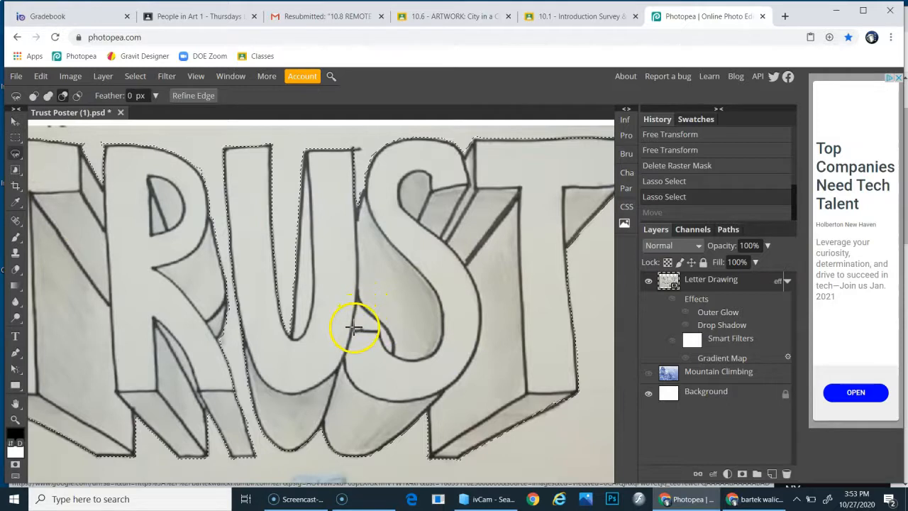
{"action": "left_click", "coordinate": [48, 95]}
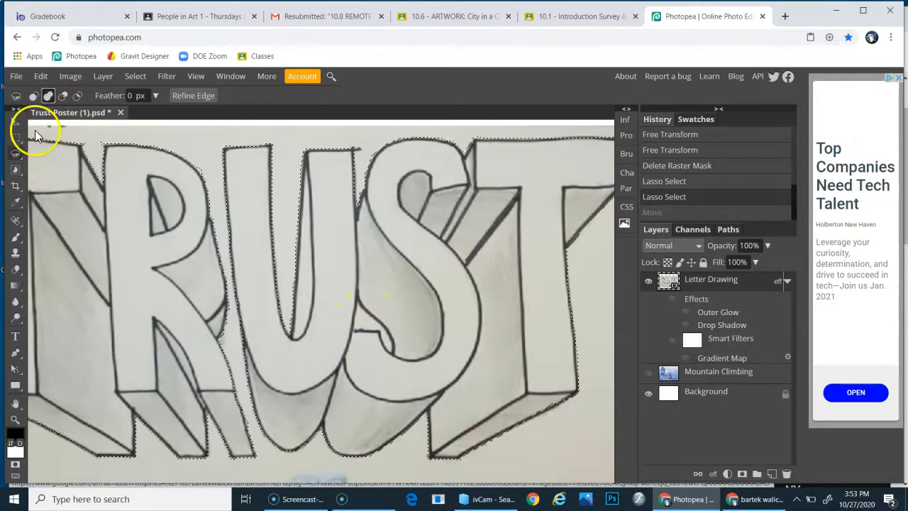
{"action": "left_click", "coordinate": [62, 97]}
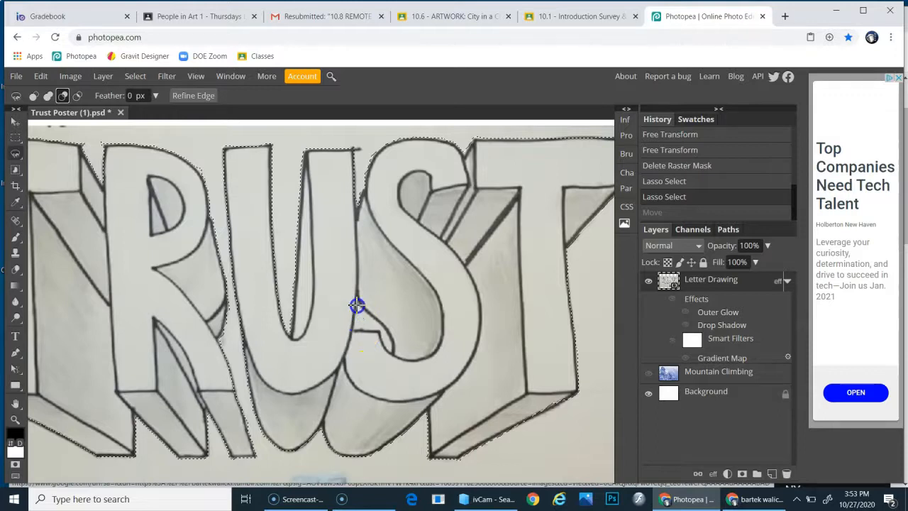
{"action": "left_click", "coordinate": [383, 333]}
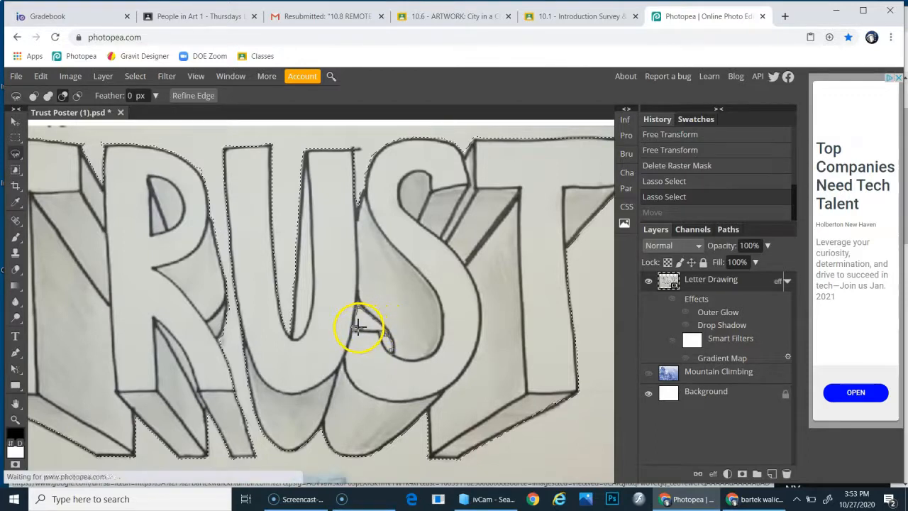
{"action": "left_click", "coordinate": [354, 327]}
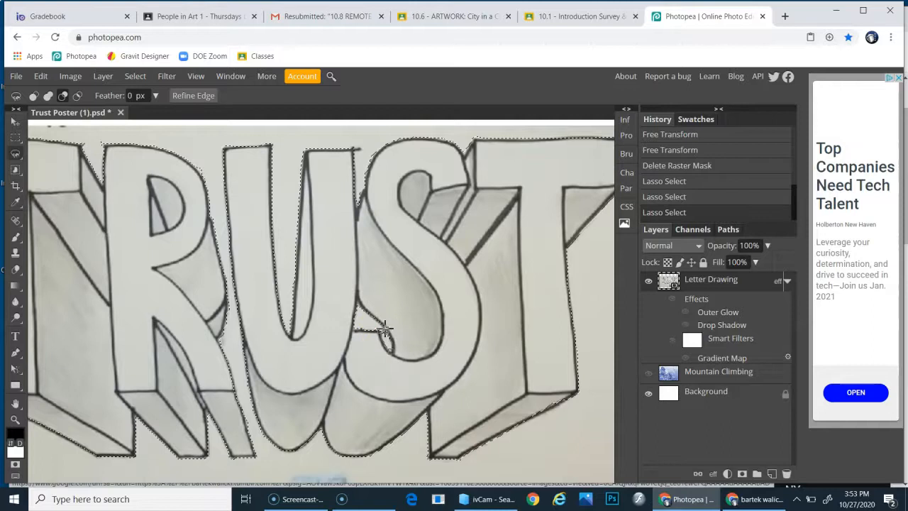
{"action": "left_click", "coordinate": [383, 330]}
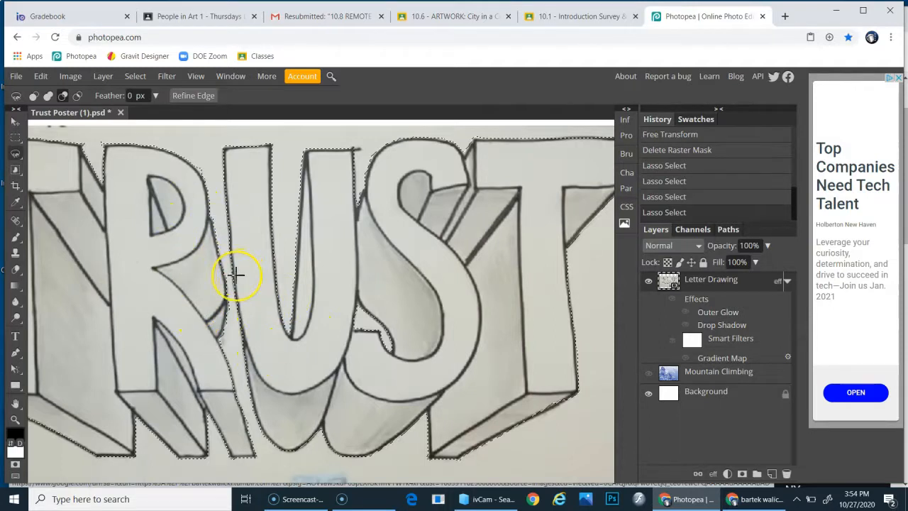
- Add a mask from the selection to the Letter Drawing layer, then undo it
{"action": "scroll", "coordinate": [237, 279], "scroll_direction": "up", "scroll_amount": 5}
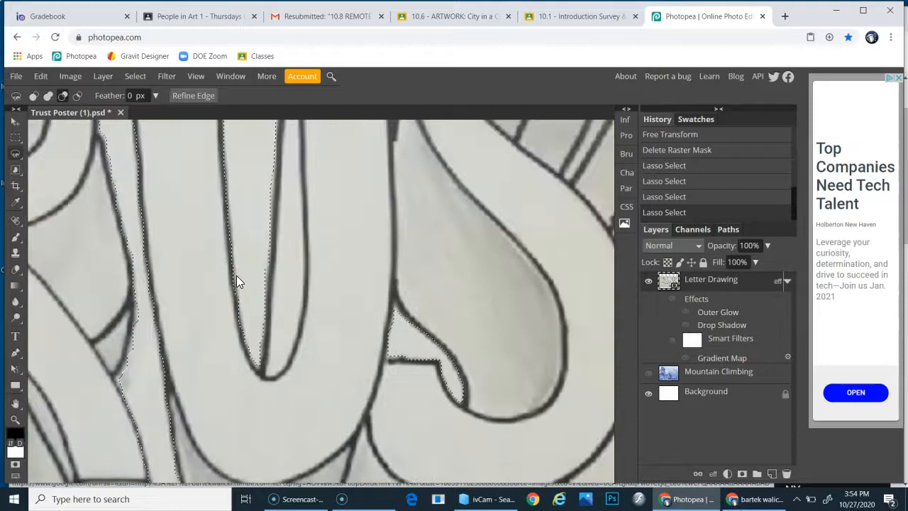
{"action": "left_click_drag", "start_coordinate": [152, 290], "coordinate": [330, 345]}
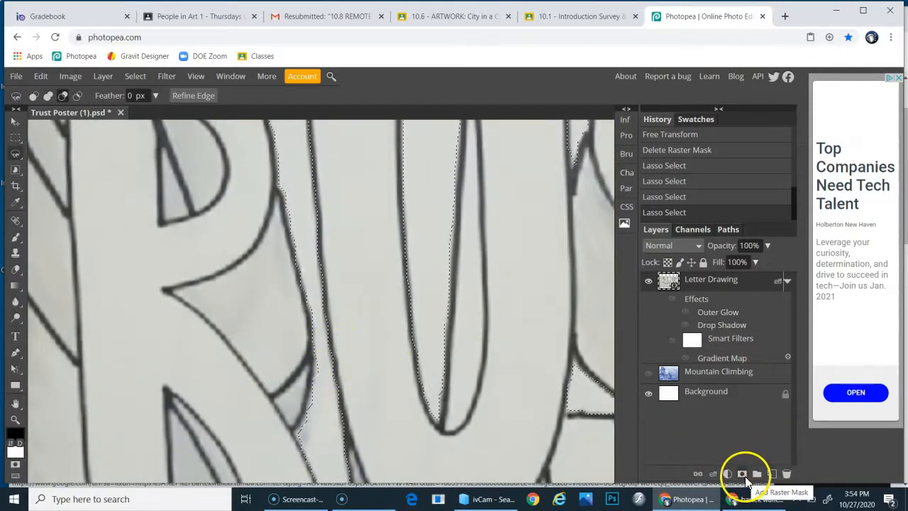
{"action": "left_click", "coordinate": [745, 478]}
{"action": "left_click", "coordinate": [743, 475]}
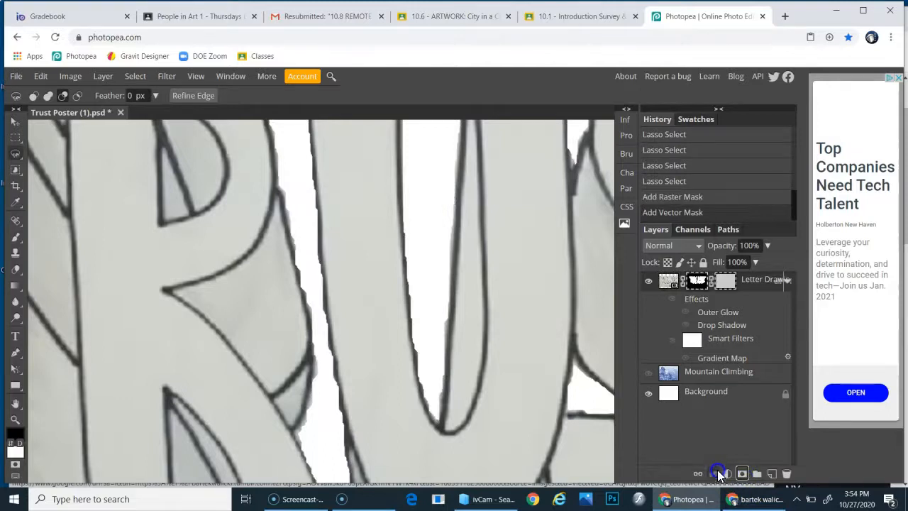
{"action": "key", "text": "ctrl+z"}
{"action": "key", "text": "ctrl+z"}
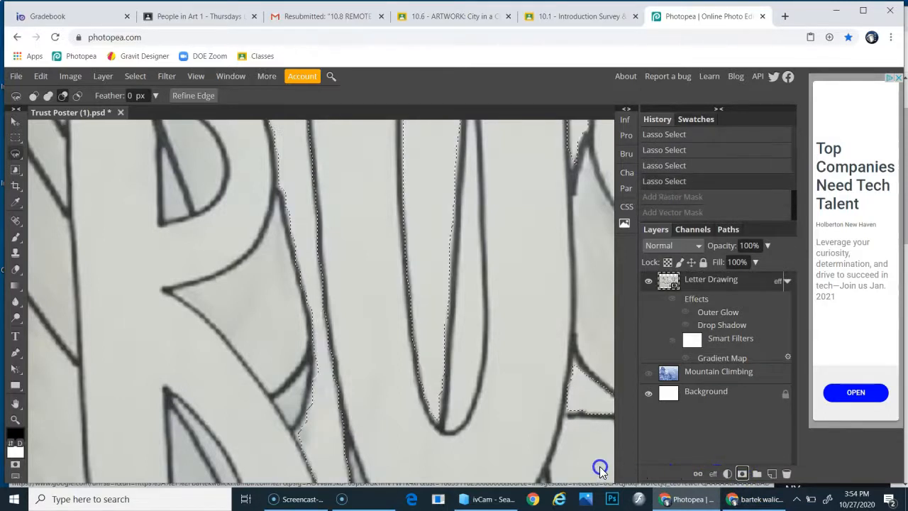
- Smooth the lettering selection by 20 px
{"action": "scroll", "coordinate": [463, 401], "scroll_direction": "up", "scroll_amount": 2}
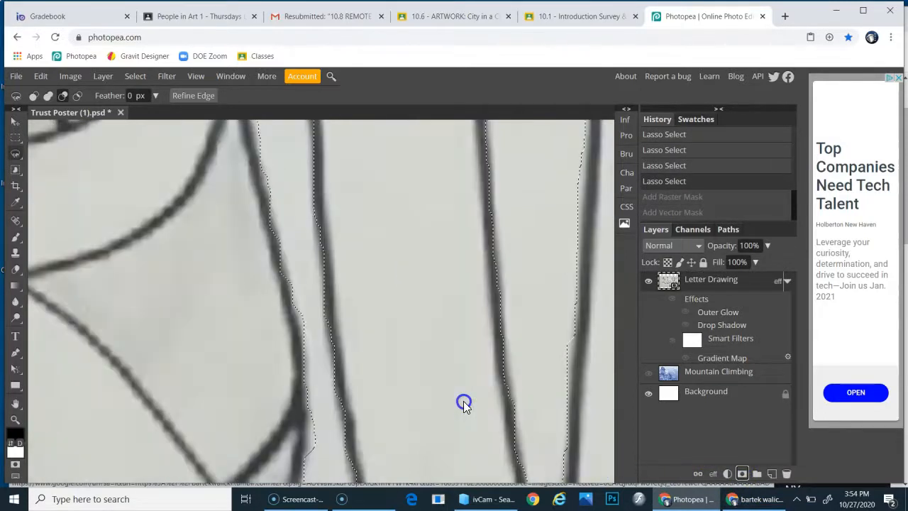
{"action": "left_click_drag", "start_coordinate": [242, 245], "coordinate": [341, 363]}
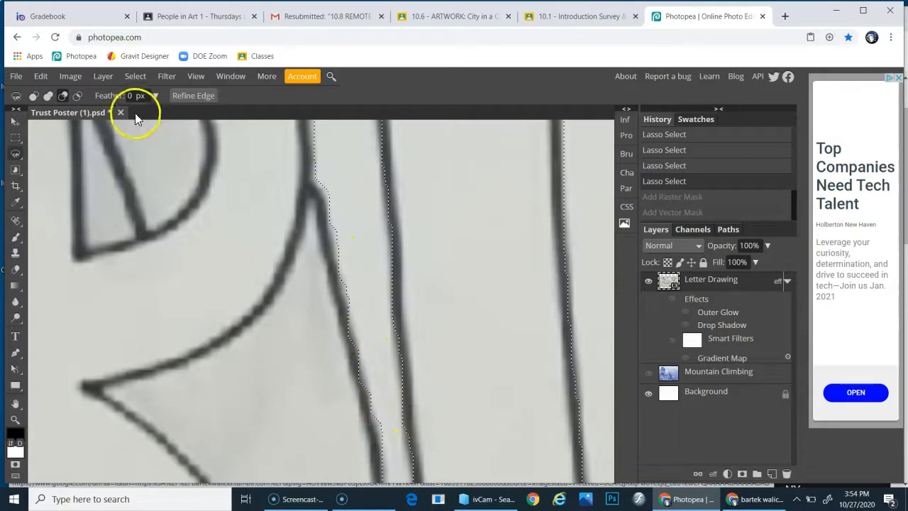
{"action": "left_click", "coordinate": [134, 76]}
{"action": "mouse_move", "coordinate": [171, 211]}
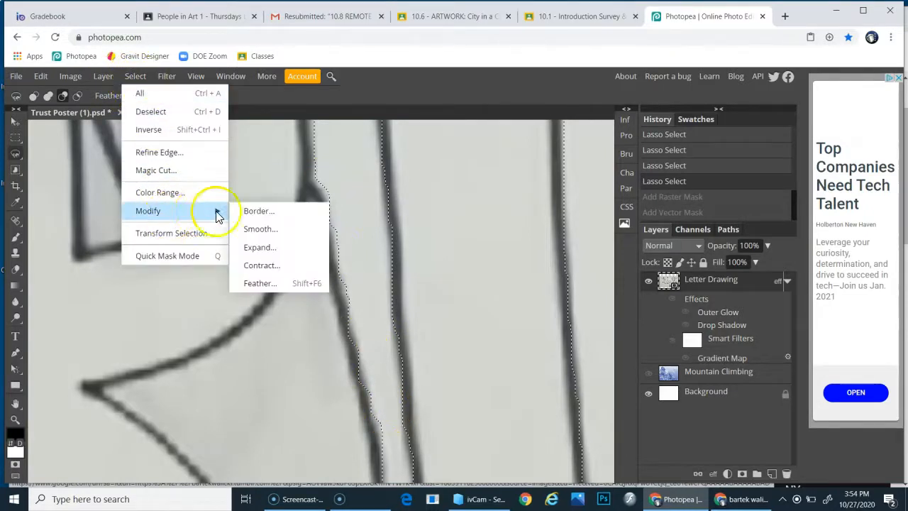
{"action": "left_click", "coordinate": [260, 227]}
{"action": "double_click", "coordinate": [580, 311]}
{"action": "left_click", "coordinate": [579, 351]}
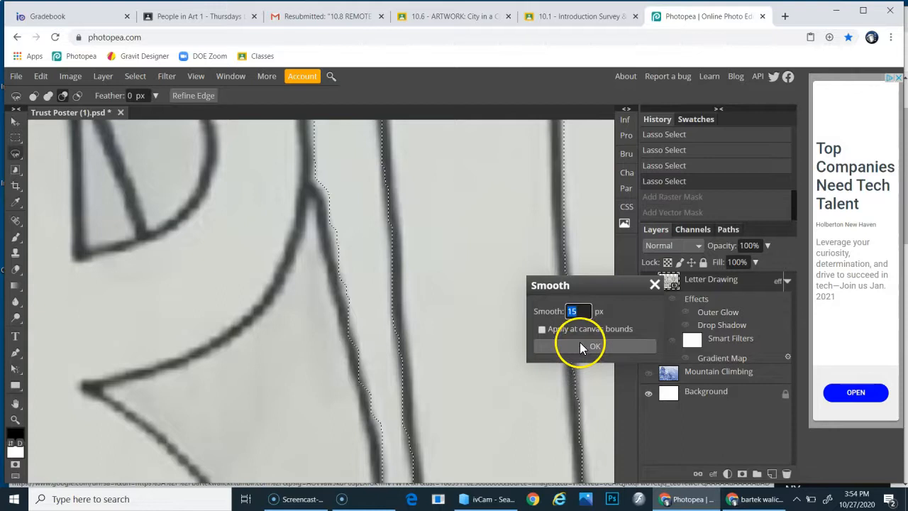
{"action": "type", "text": "20"}
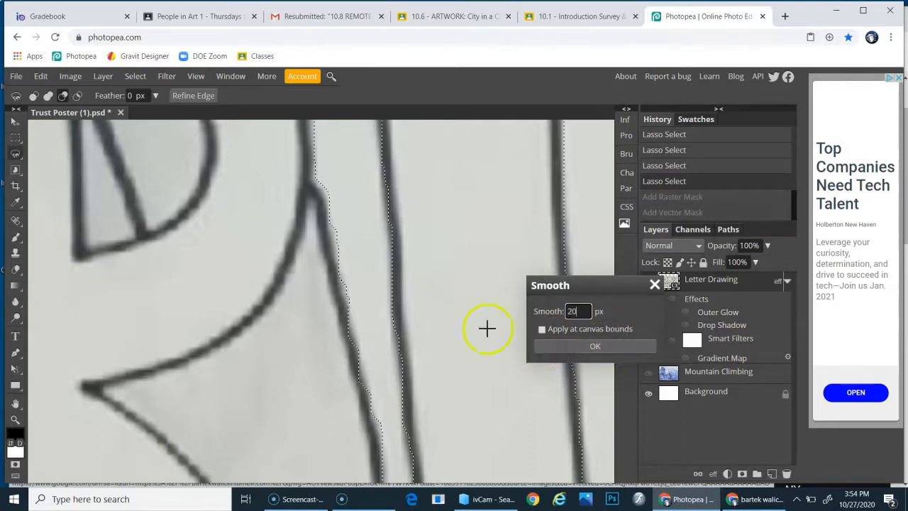
{"action": "left_click", "coordinate": [583, 347]}
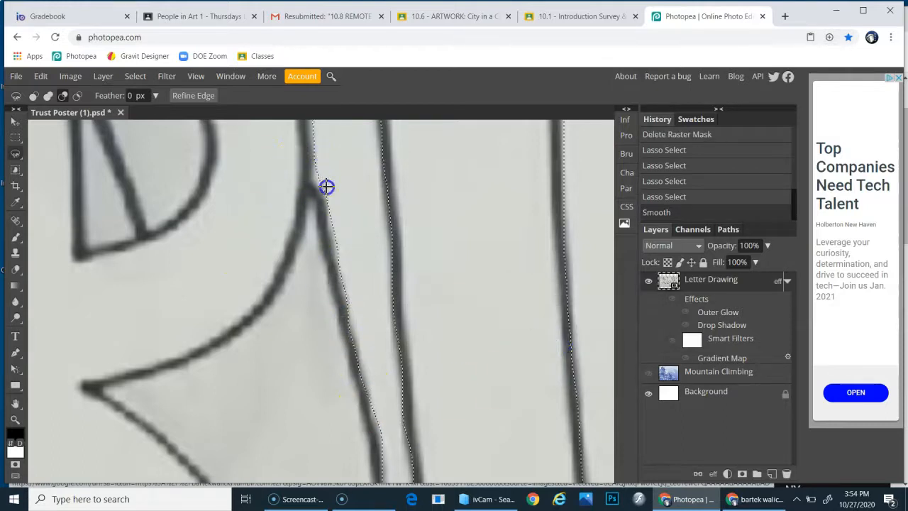
- Add a raster mask to the Letter Drawing layer from the smoothed selection, then undo it
{"action": "scroll", "coordinate": [378, 403], "scroll_direction": "right", "scroll_amount": 3}
{"action": "scroll", "coordinate": [378, 403], "scroll_direction": "down", "scroll_amount": 5}
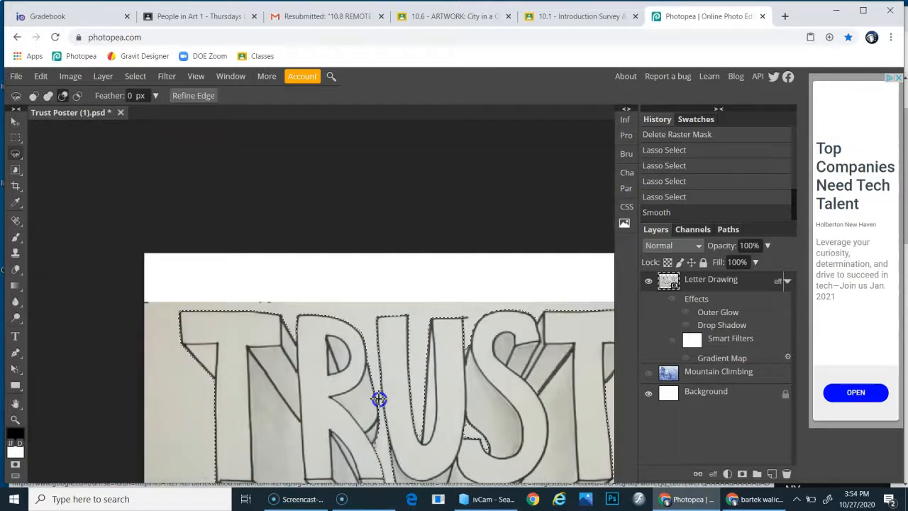
{"action": "scroll", "coordinate": [379, 399], "scroll_direction": "up", "scroll_amount": 3}
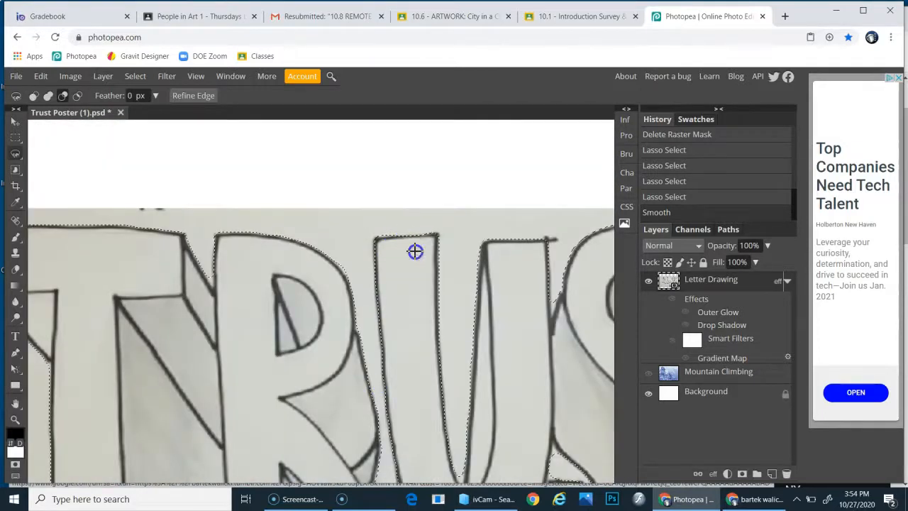
{"action": "scroll", "coordinate": [243, 263], "scroll_direction": "down", "scroll_amount": 3}
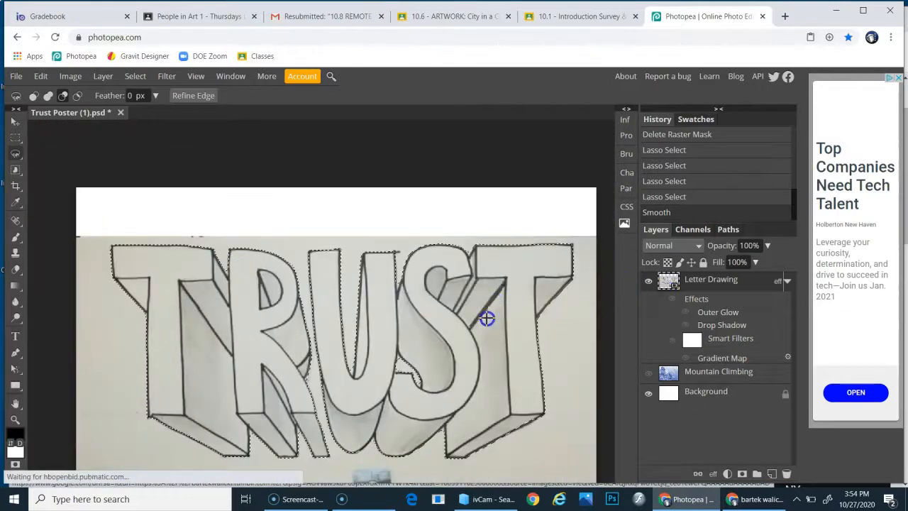
{"action": "scroll", "coordinate": [487, 319], "scroll_direction": "down", "scroll_amount": 3}
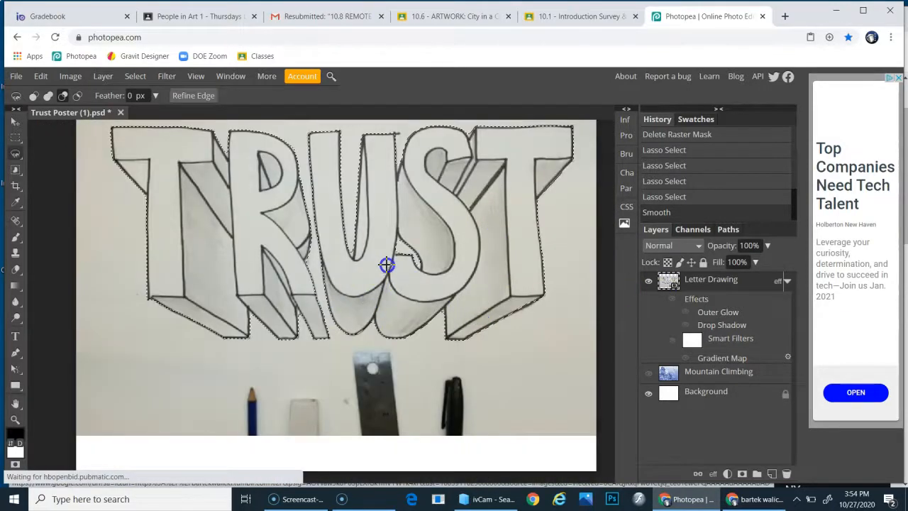
{"action": "scroll", "coordinate": [386, 264], "scroll_direction": "up", "scroll_amount": 2}
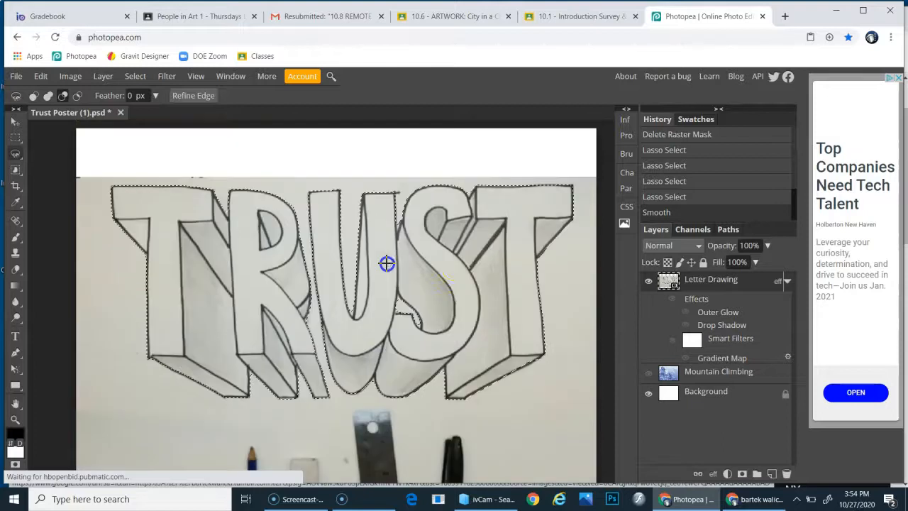
{"action": "left_click", "coordinate": [742, 476]}
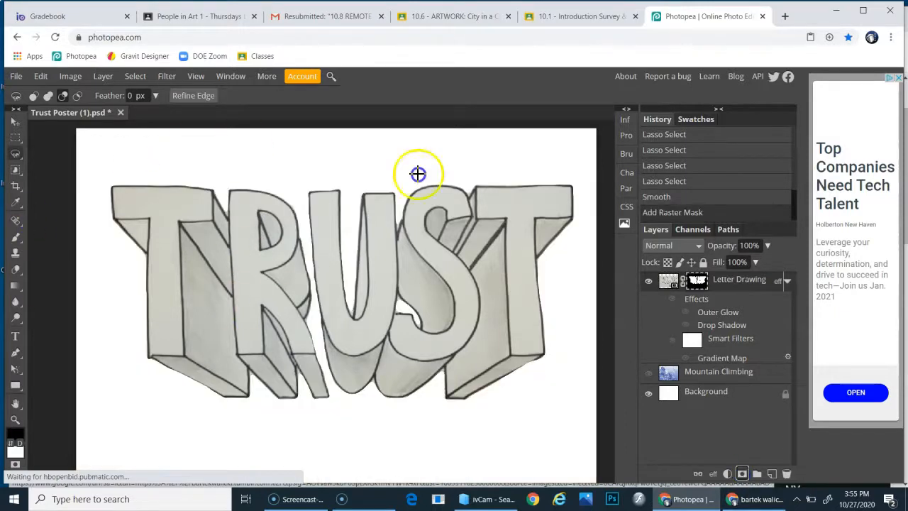
{"action": "left_click", "coordinate": [681, 395]}
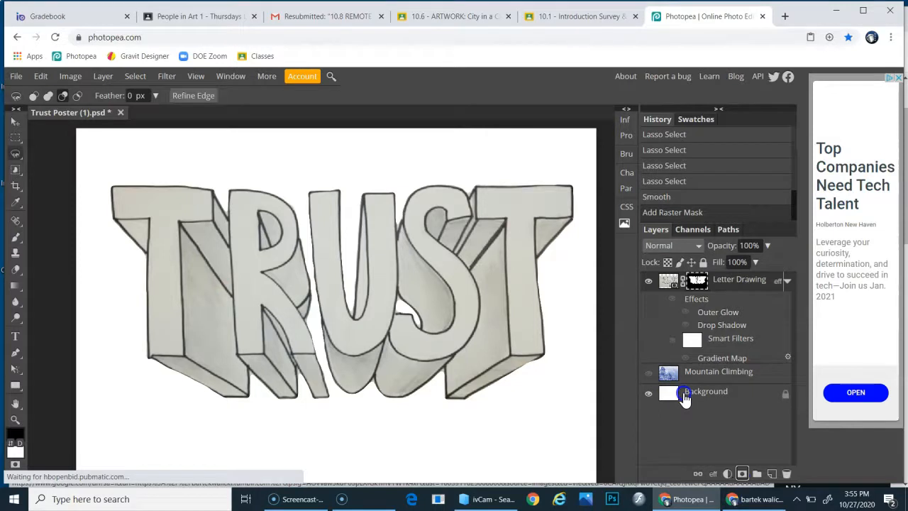
{"action": "key", "text": "ctrl+z"}
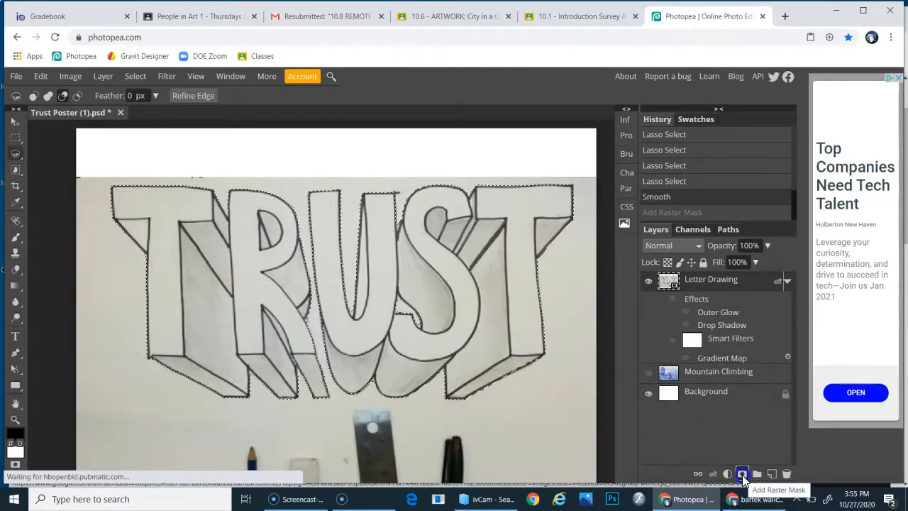
- Add a raster mask that reveals the selection to the Letter Drawing layer
{"action": "left_click", "coordinate": [99, 77]}
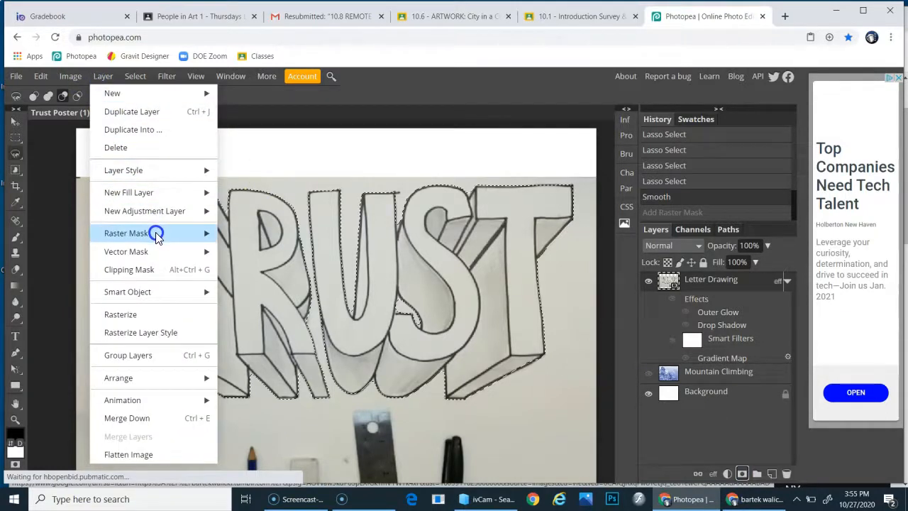
{"action": "mouse_move", "coordinate": [156, 237]}
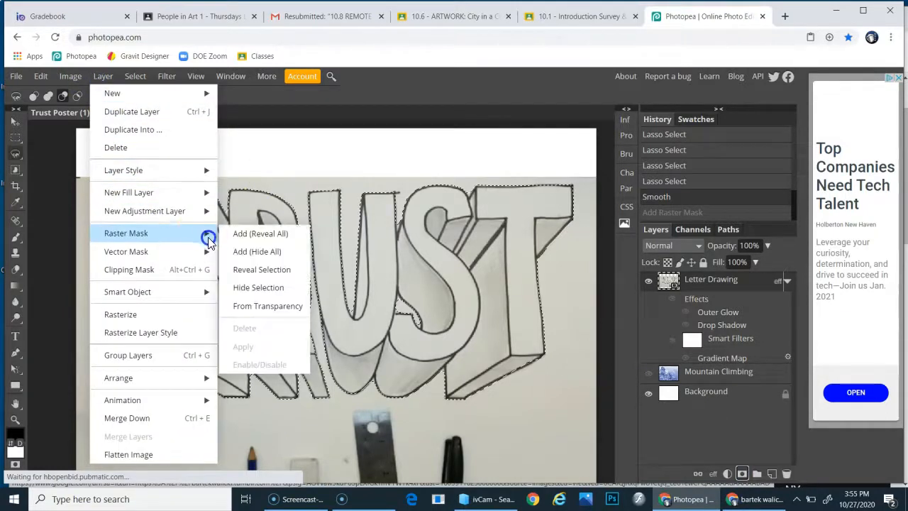
{"action": "left_click", "coordinate": [260, 273]}
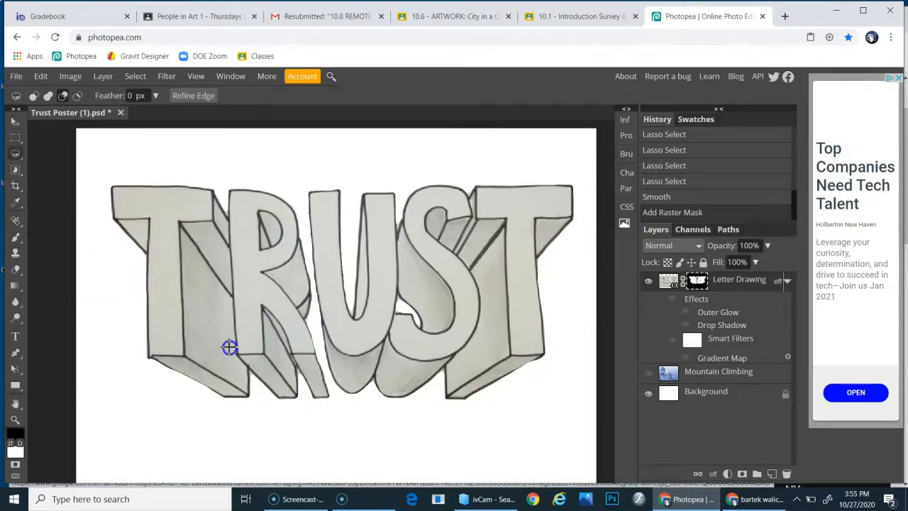
- Move the masked Letter Drawing layer up slightly with the Move tool
{"action": "scroll", "coordinate": [233, 353], "scroll_direction": "left", "scroll_amount": 2}
{"action": "scroll", "coordinate": [240, 352], "scroll_direction": "right", "scroll_amount": 3}
{"action": "scroll", "coordinate": [240, 353], "scroll_direction": "up", "scroll_amount": 4}
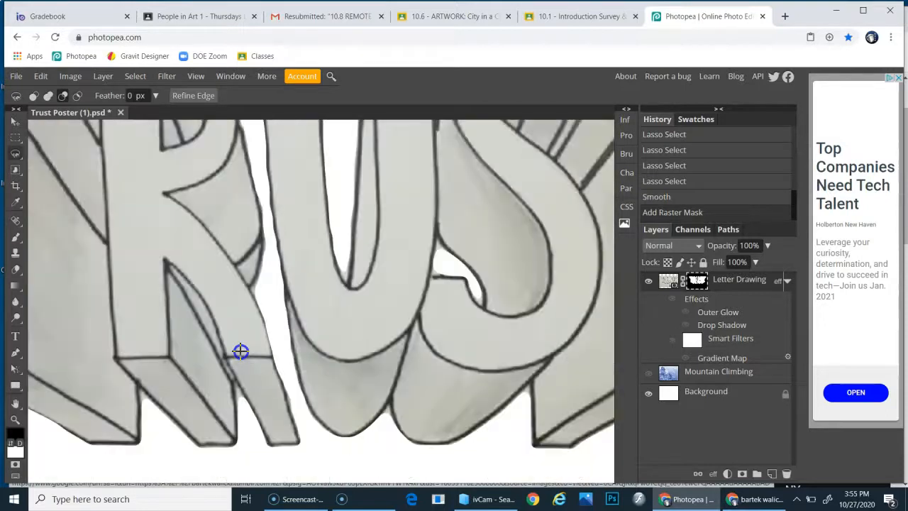
{"action": "scroll", "coordinate": [238, 351], "scroll_direction": "down", "scroll_amount": 4}
{"action": "scroll", "coordinate": [240, 351], "scroll_direction": "up", "scroll_amount": 5}
{"action": "scroll", "coordinate": [240, 352], "scroll_direction": "down", "scroll_amount": 6}
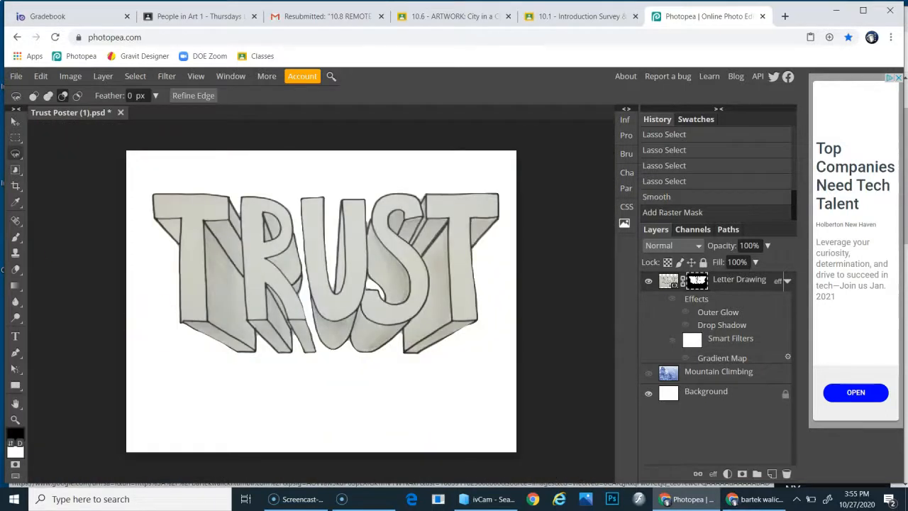
{"action": "left_click", "coordinate": [16, 121]}
{"action": "left_click_drag", "start_coordinate": [326, 305], "coordinate": [323, 281]}
- Scale the lettering down to about 299% and reposition it near the top centre of the canvas
{"action": "left_click_drag", "start_coordinate": [306, 188], "coordinate": [294, 242]}
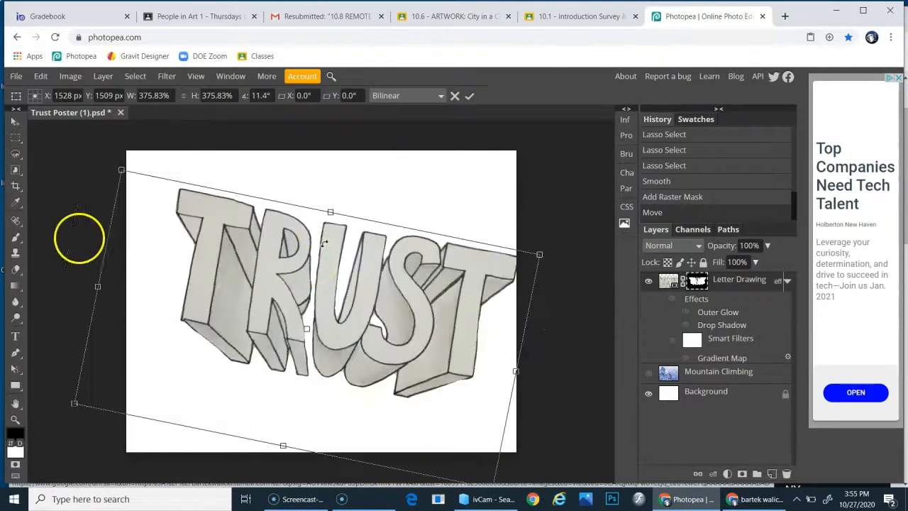
{"action": "key", "text": "Escape"}
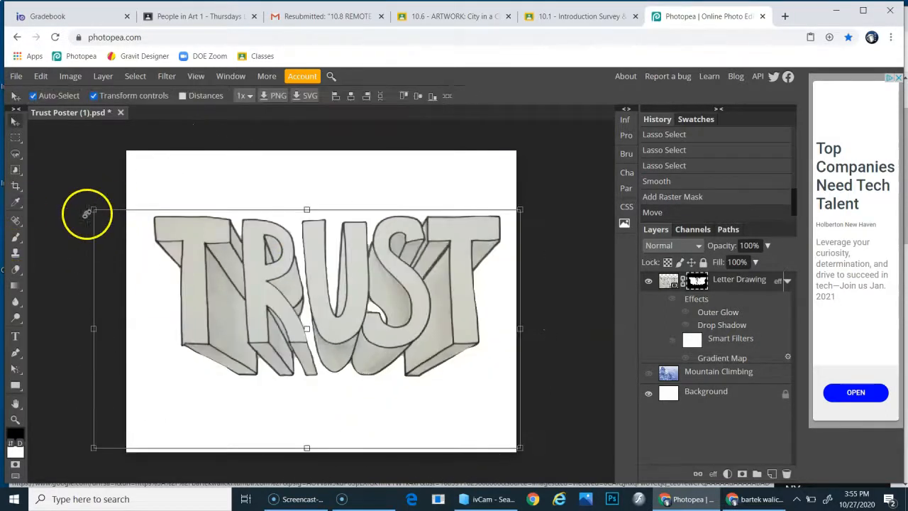
{"action": "left_click_drag", "start_coordinate": [96, 210], "coordinate": [181, 284]}
{"action": "left_click_drag", "start_coordinate": [359, 344], "coordinate": [314, 272]}
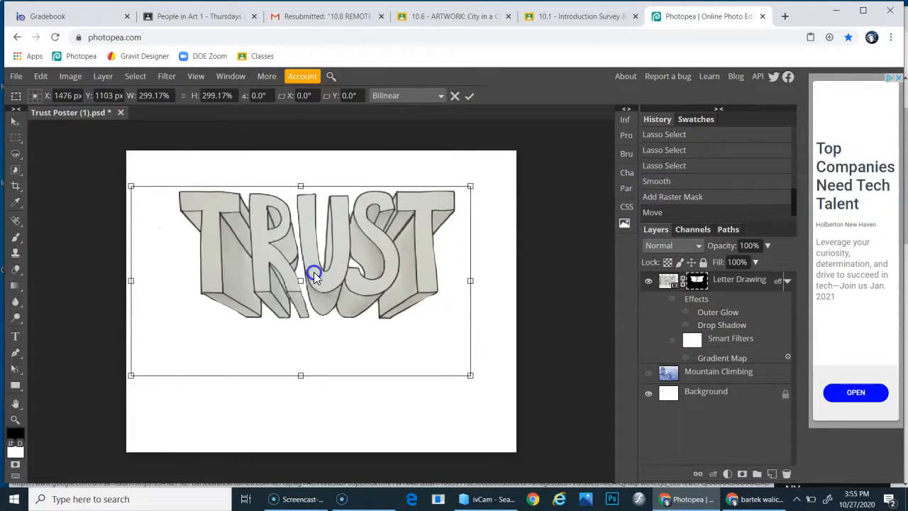